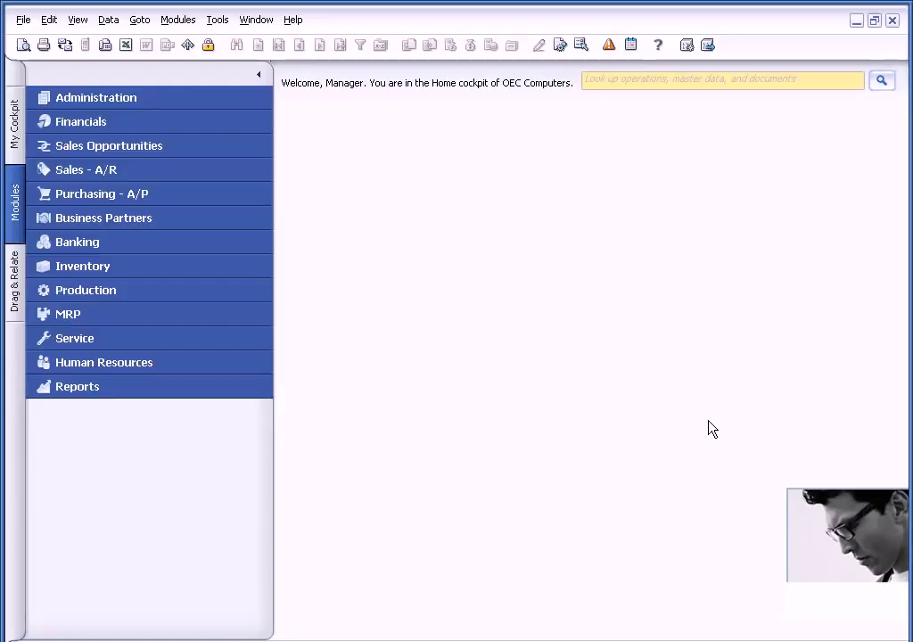
# - Bring up Sales Opportunity 16 for Earthshaker Corporation and widen its Stages grid and Activities column
pyautogui.click(133, 148)
pyautogui.click(133, 171)
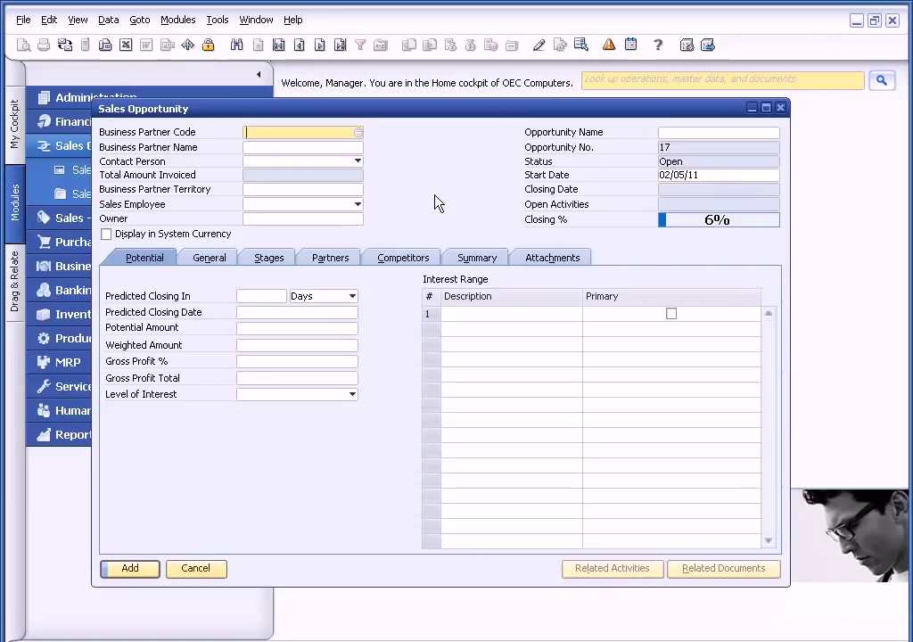
pyautogui.click(340, 45)
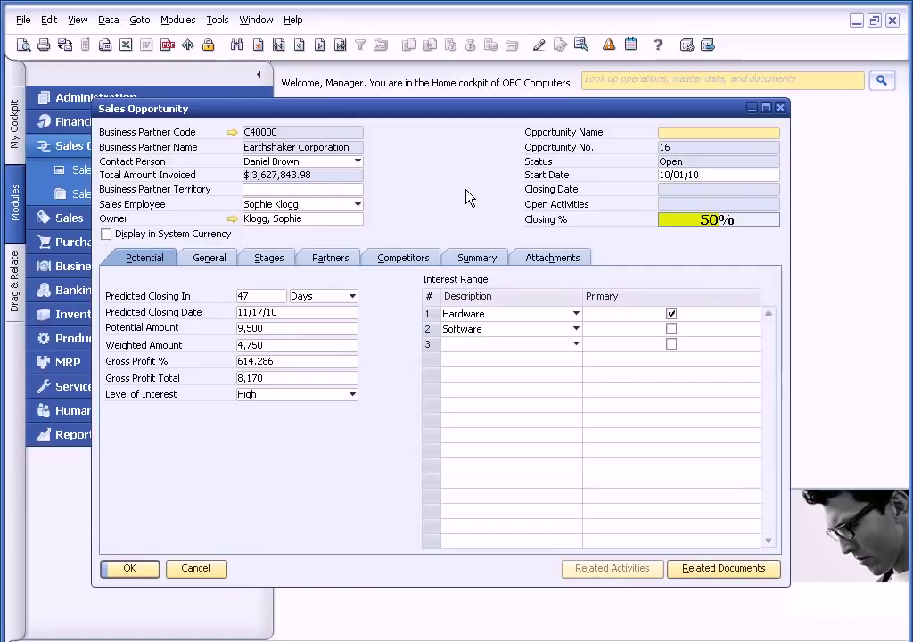
pyautogui.click(279, 260)
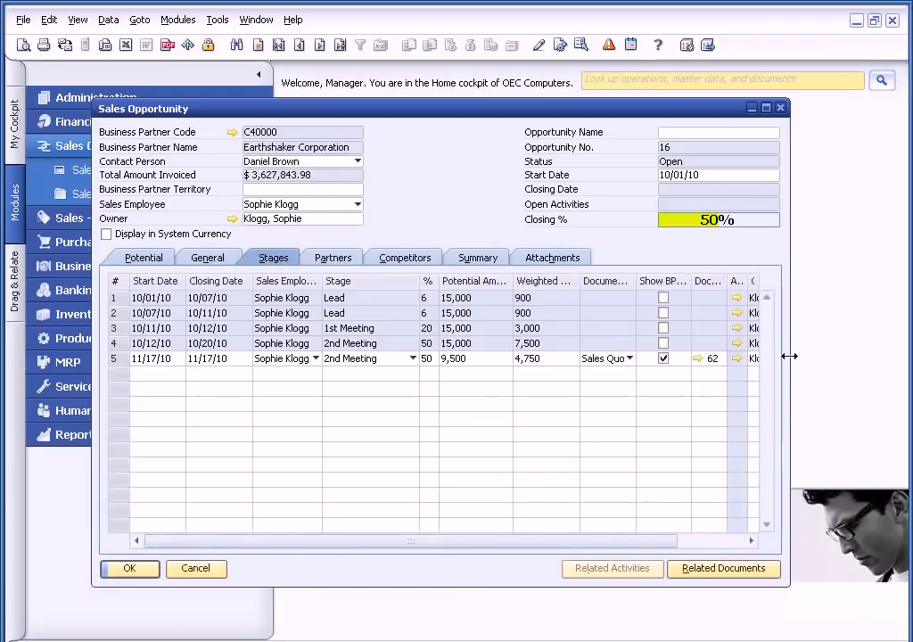
pyautogui.moveTo(793, 365); pyautogui.dragTo(861, 361)
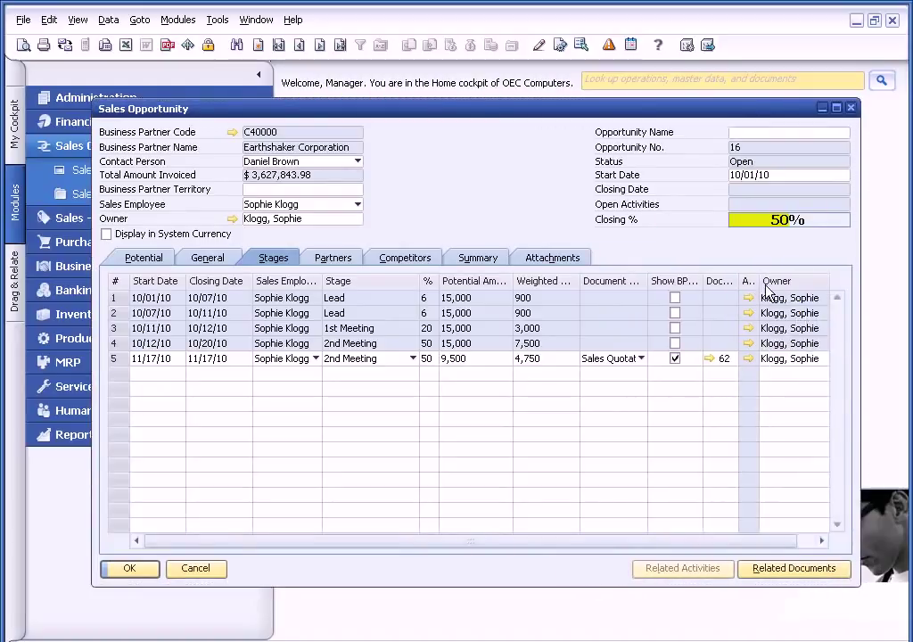
pyautogui.moveTo(758, 280); pyautogui.dragTo(811, 280)
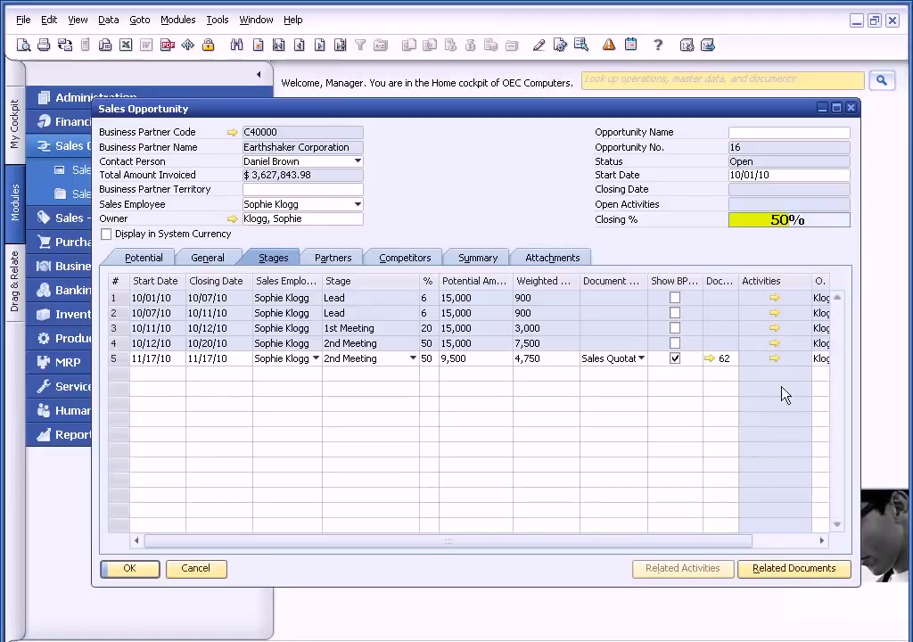
# - Start a Phone Call activity from stage 5, typed Sales, leaving the subject blank
pyautogui.click(774, 358)
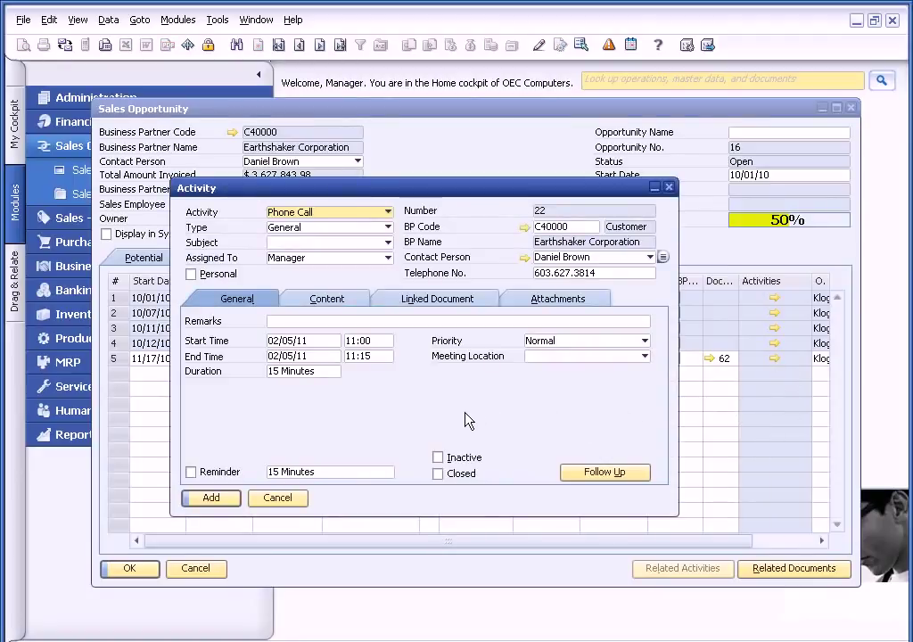
pyautogui.click(389, 214)
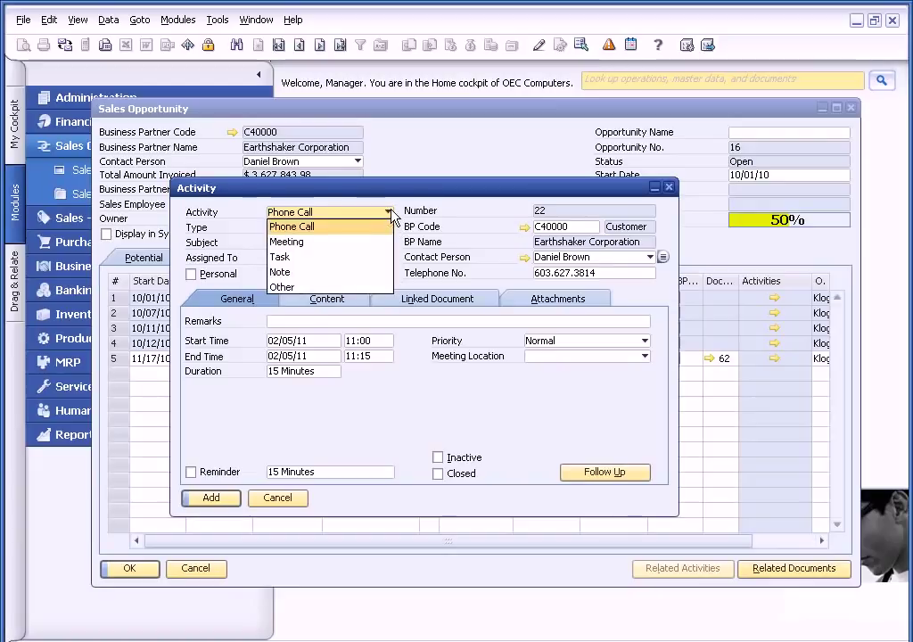
pyautogui.click(461, 229)
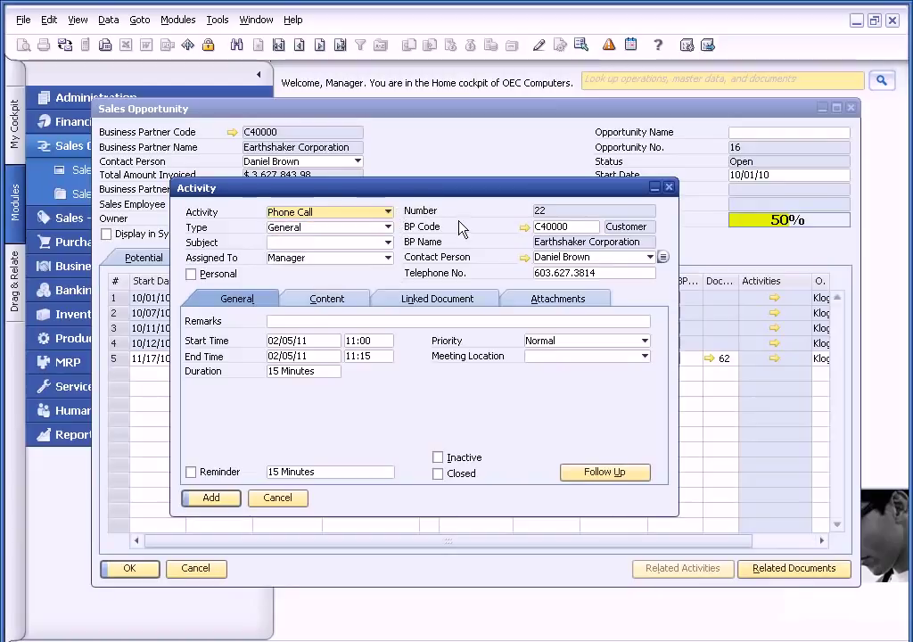
pyautogui.click(389, 228)
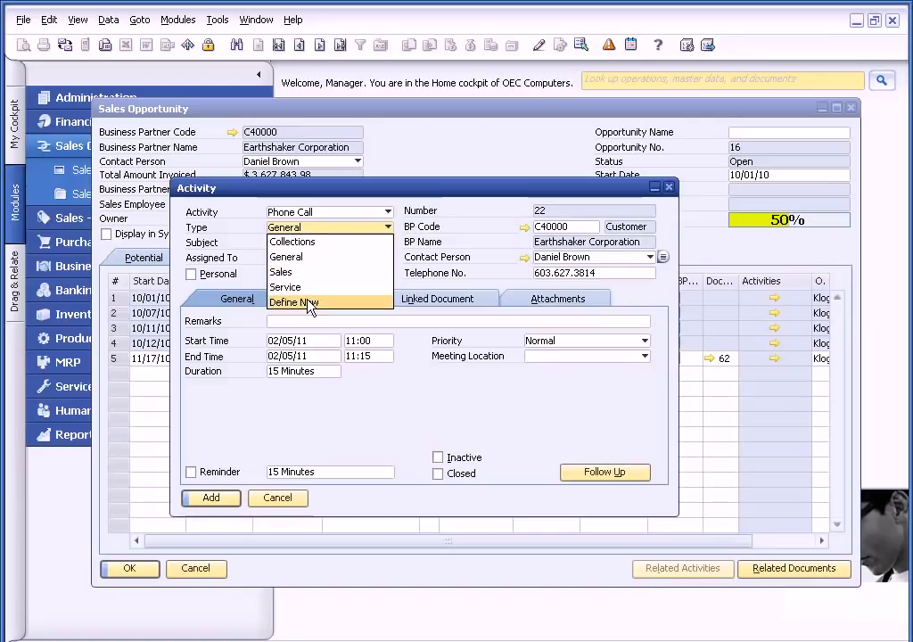
pyautogui.click(296, 274)
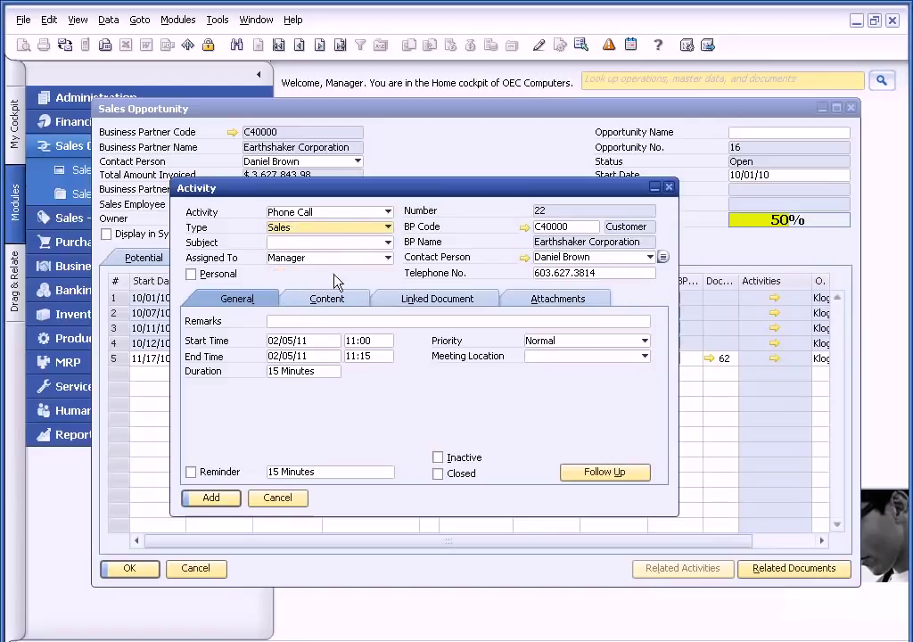
pyautogui.click(389, 243)
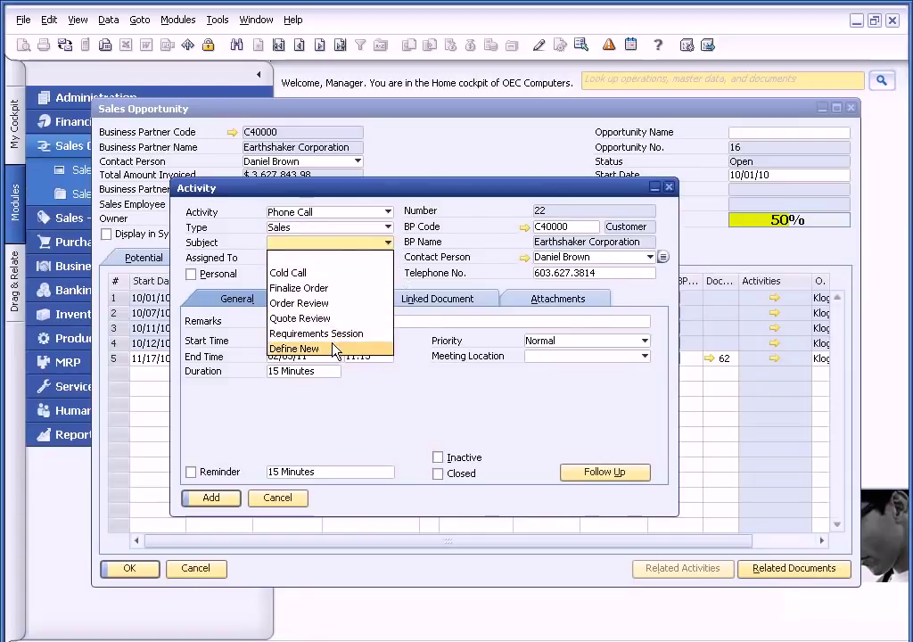
pyautogui.click(419, 272)
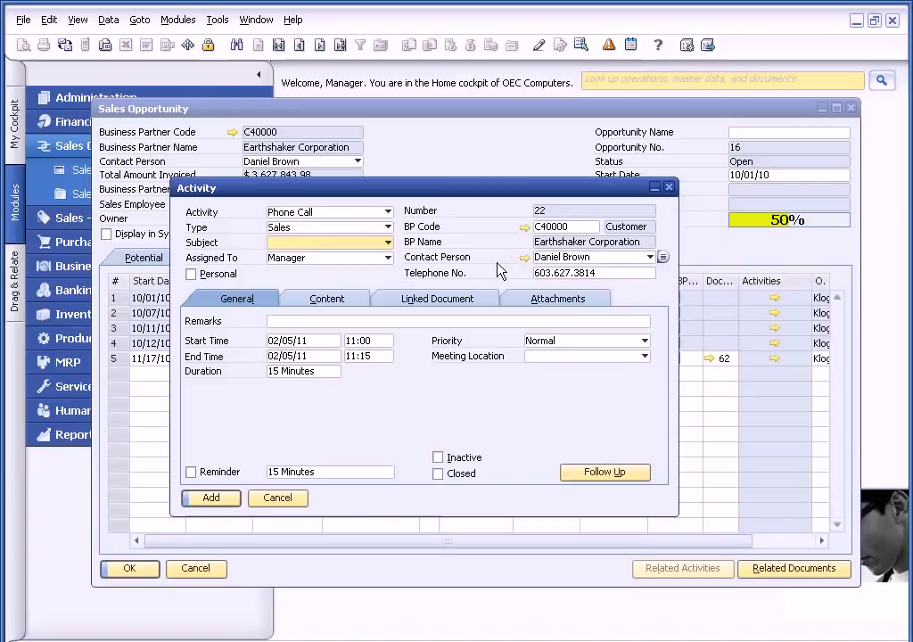
# - Enter the remark 'Call to close deal' on the phone call
pyautogui.click(302, 320)
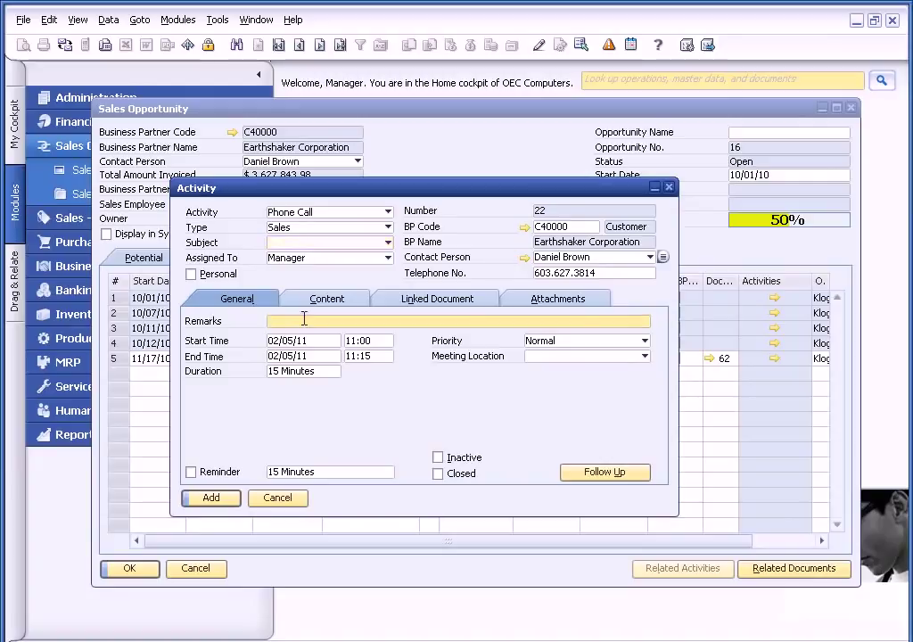
pyautogui.write('Call to cloe')
pyautogui.press('BackSpace')
pyautogui.write('se deal')
# - Change the start time to 11:02 and enable a 2-minute reminder
pyautogui.click(370, 346)
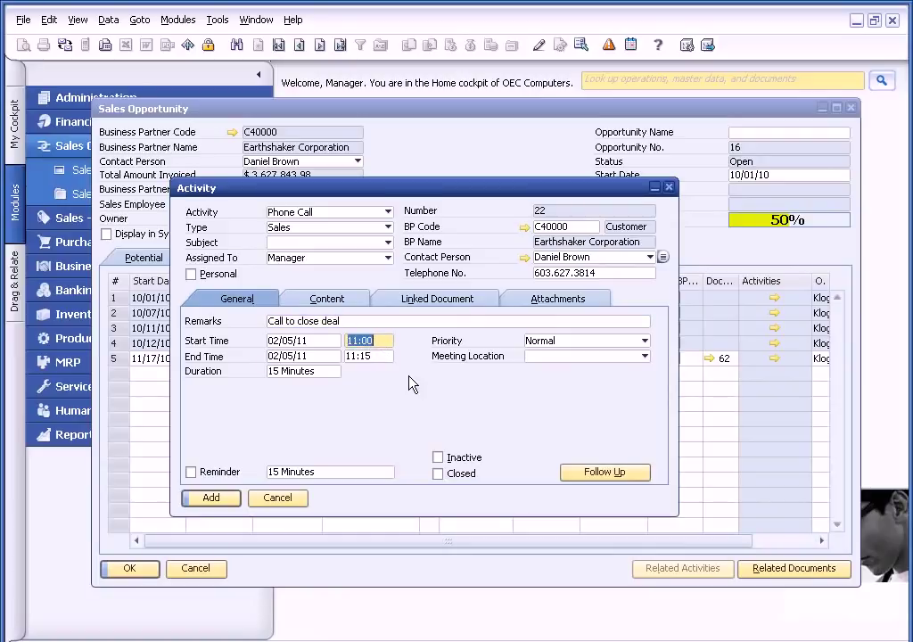
pyautogui.press('End')
pyautogui.press('BackSpace')
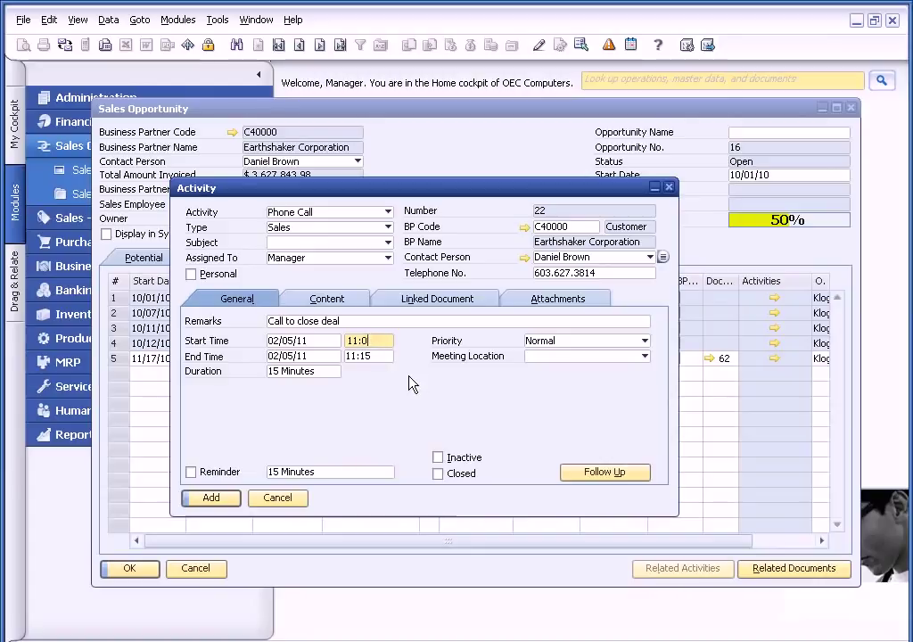
pyautogui.write('2')
pyautogui.press('Tab')
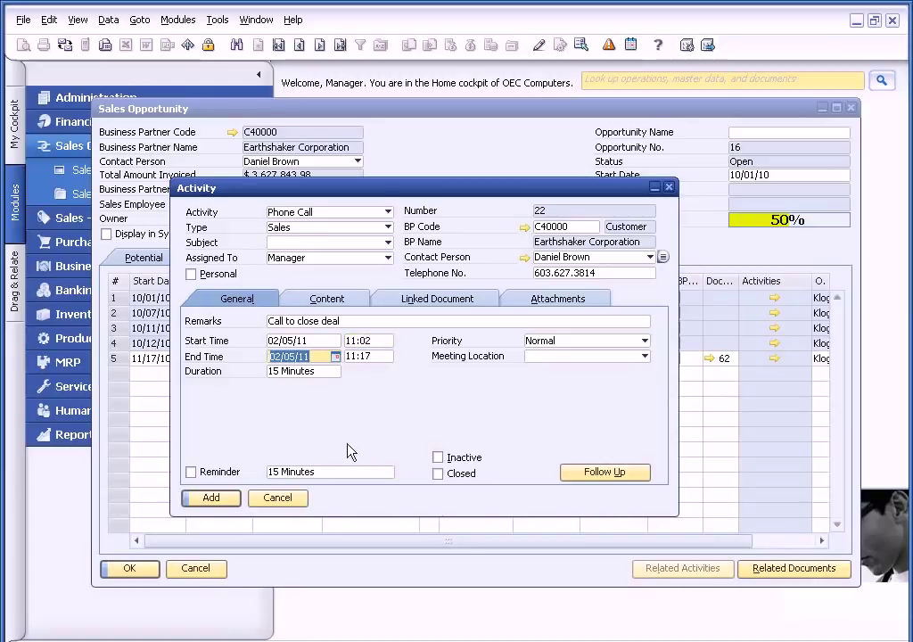
pyautogui.click(190, 472)
pyautogui.press('Tab')
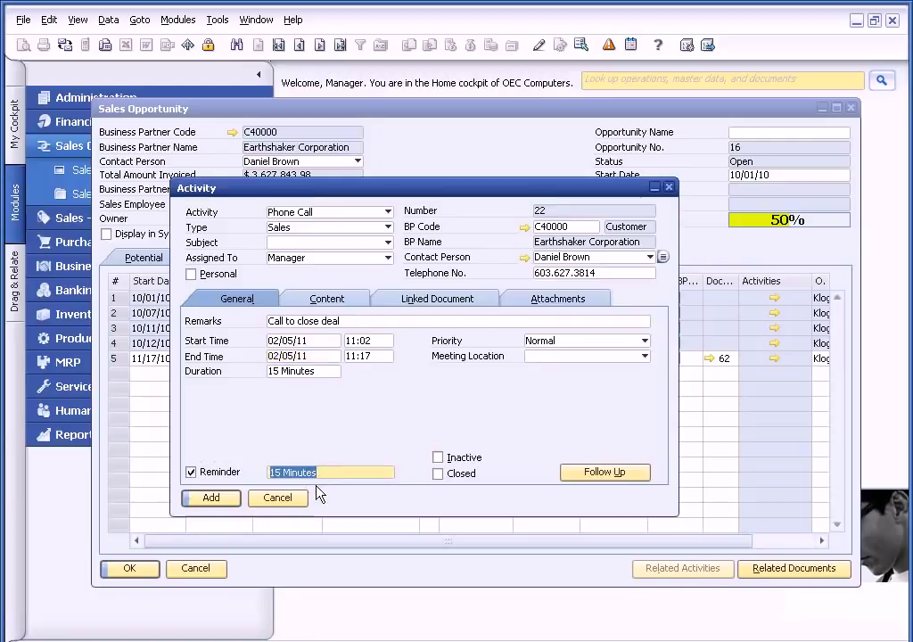
pyautogui.write('2 MIN')
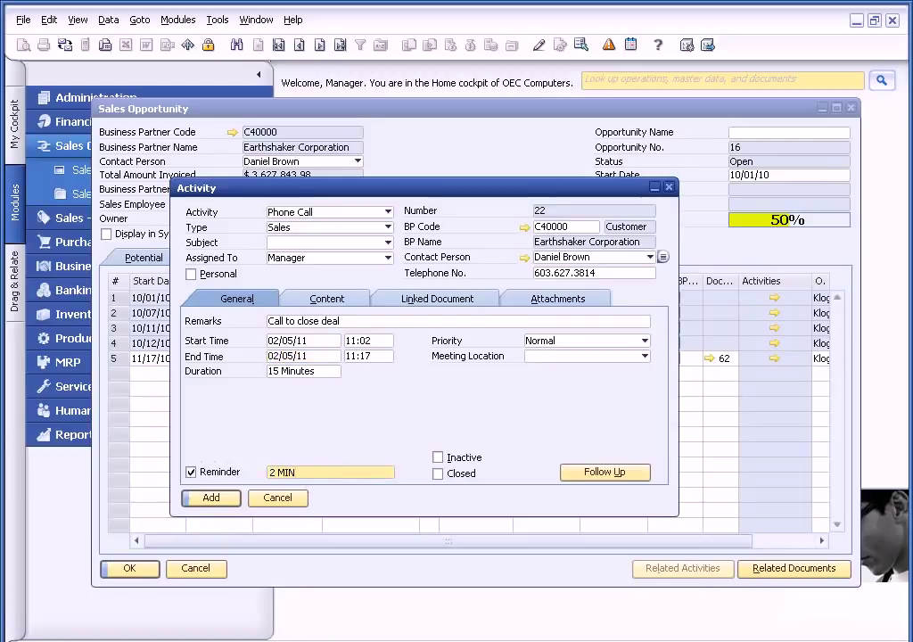
pyautogui.press('Tab')
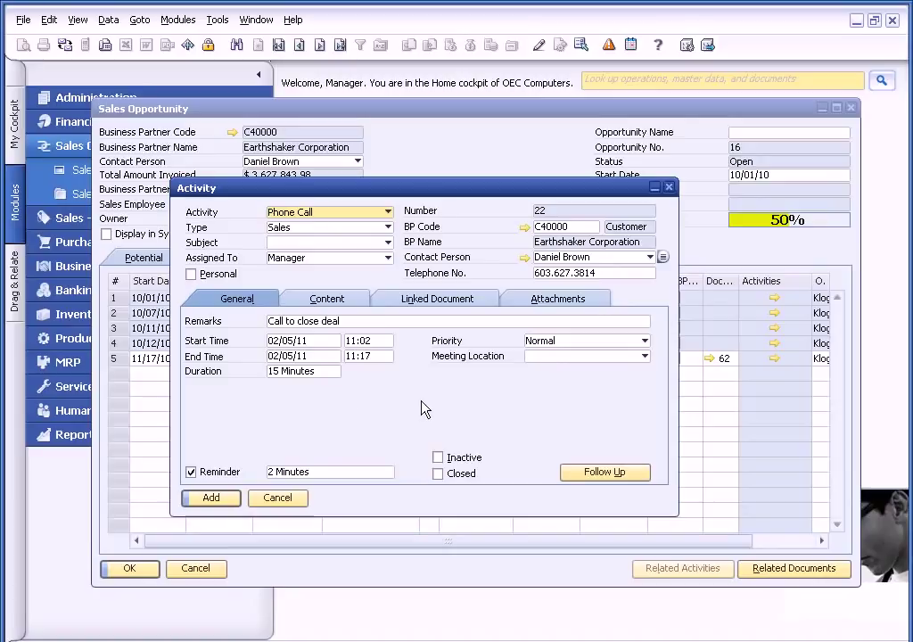
# - Review the Content, Linked Document and Attachments tabs, then return to General
pyautogui.click(355, 302)
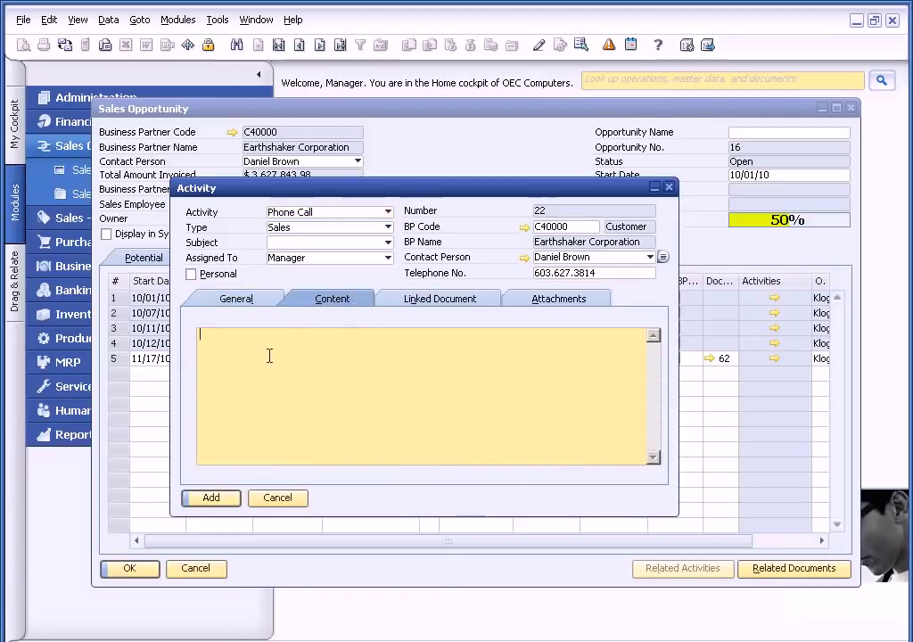
pyautogui.click(455, 303)
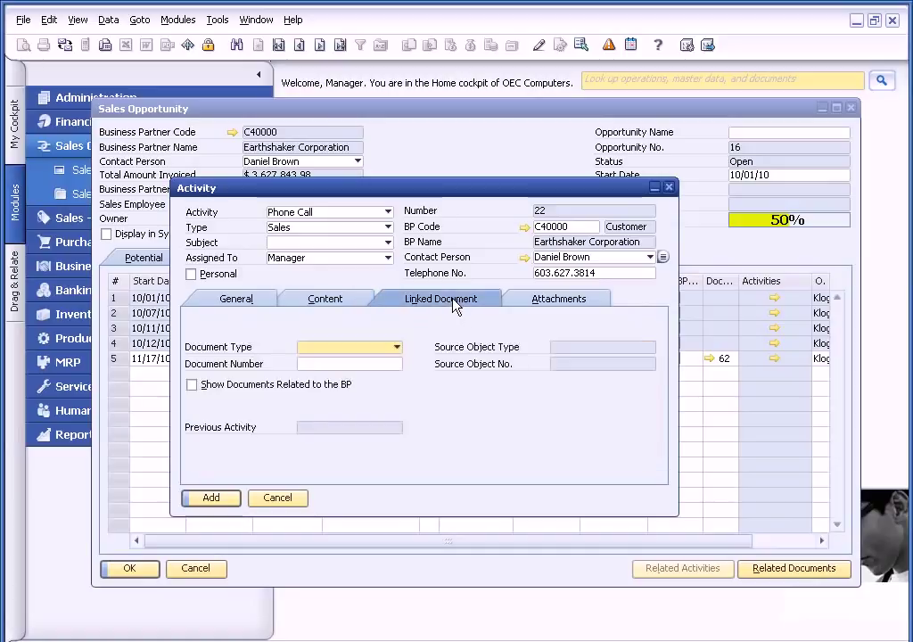
pyautogui.click(397, 348)
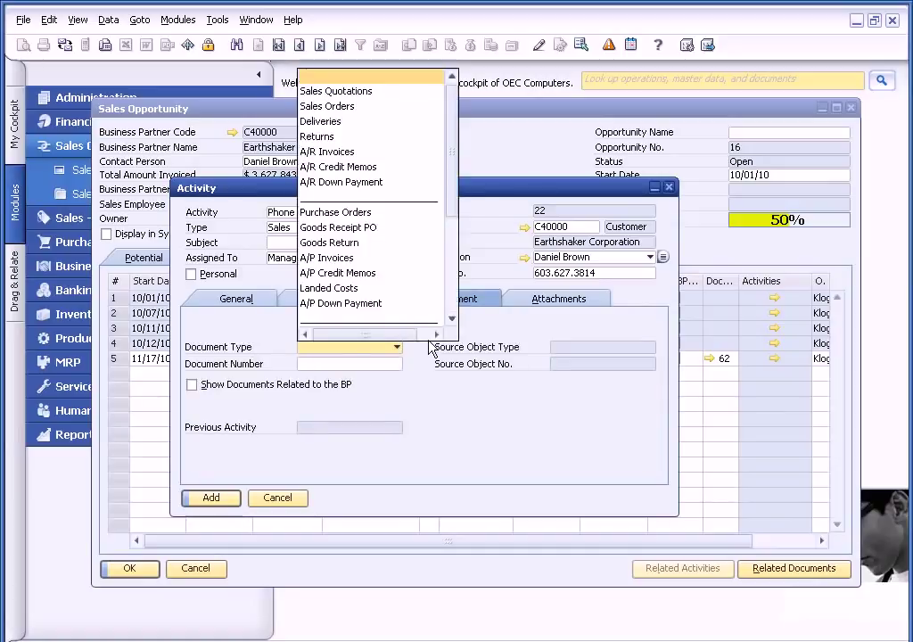
pyautogui.click(434, 389)
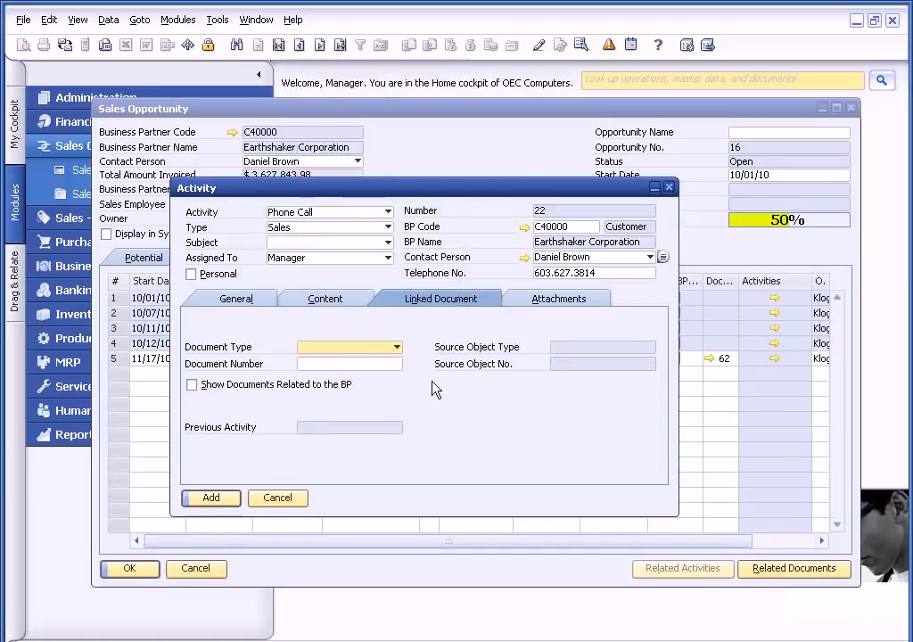
pyautogui.click(554, 299)
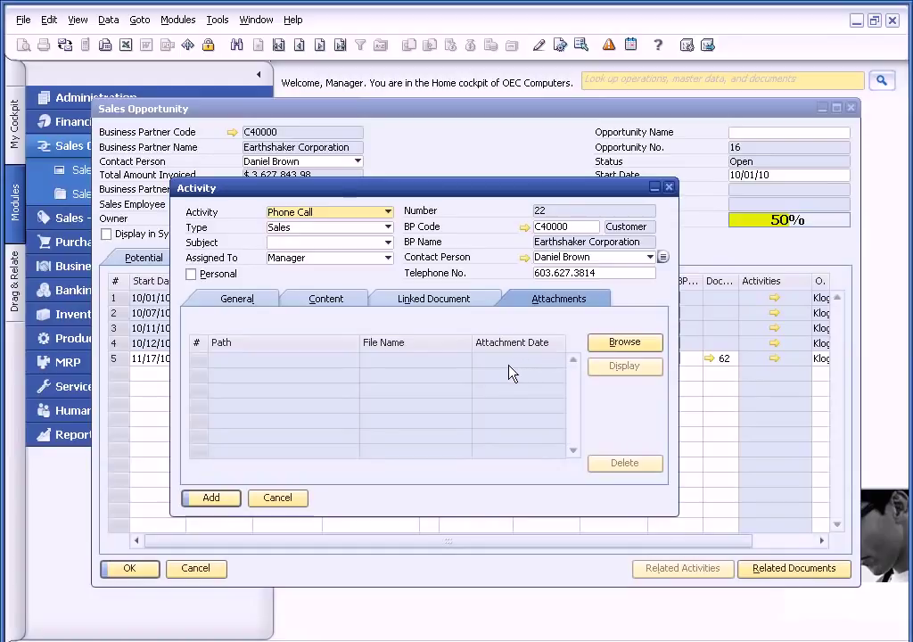
pyautogui.click(239, 305)
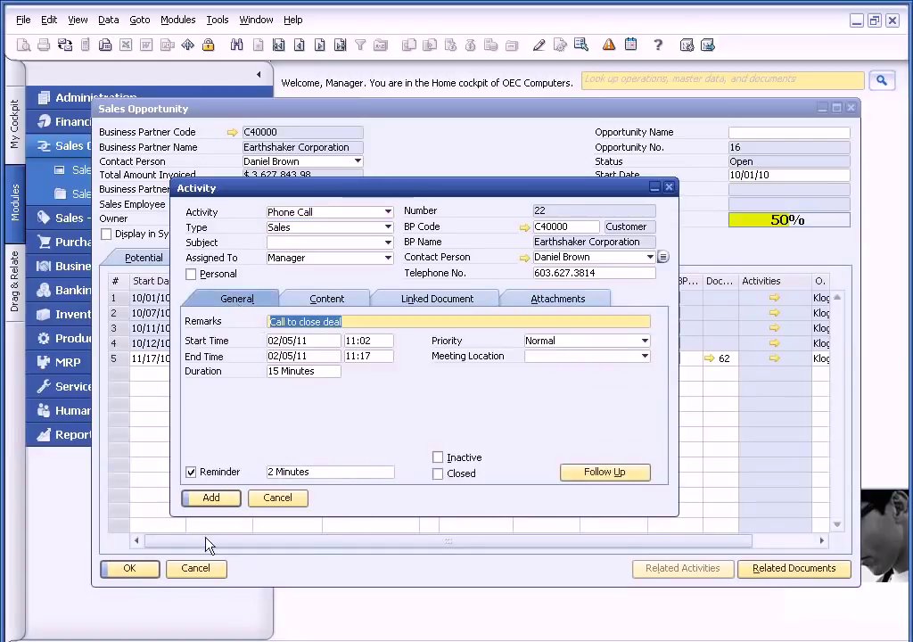
# - Update Sales Opportunity 16 and close its window
pyautogui.click(208, 498)
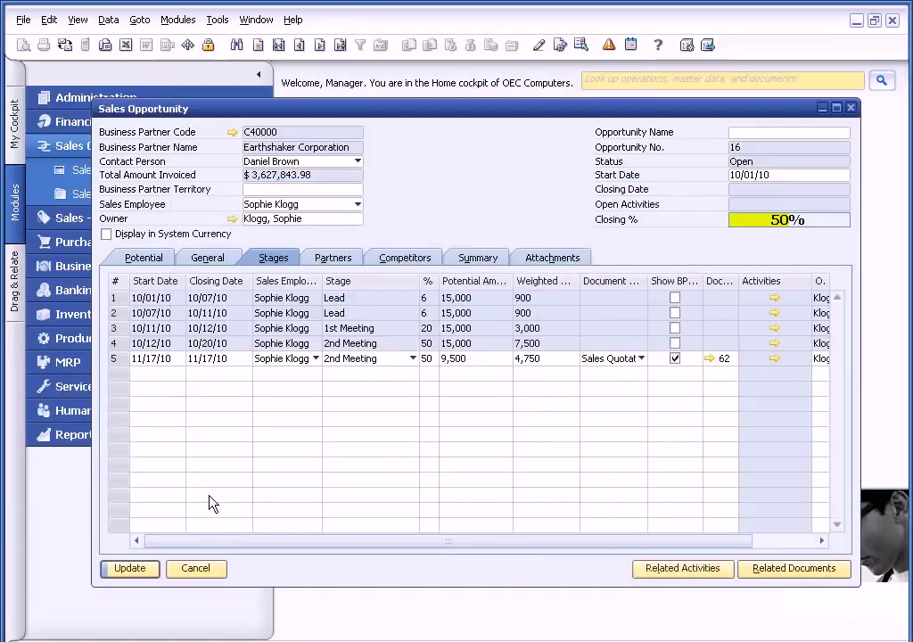
pyautogui.click(141, 571)
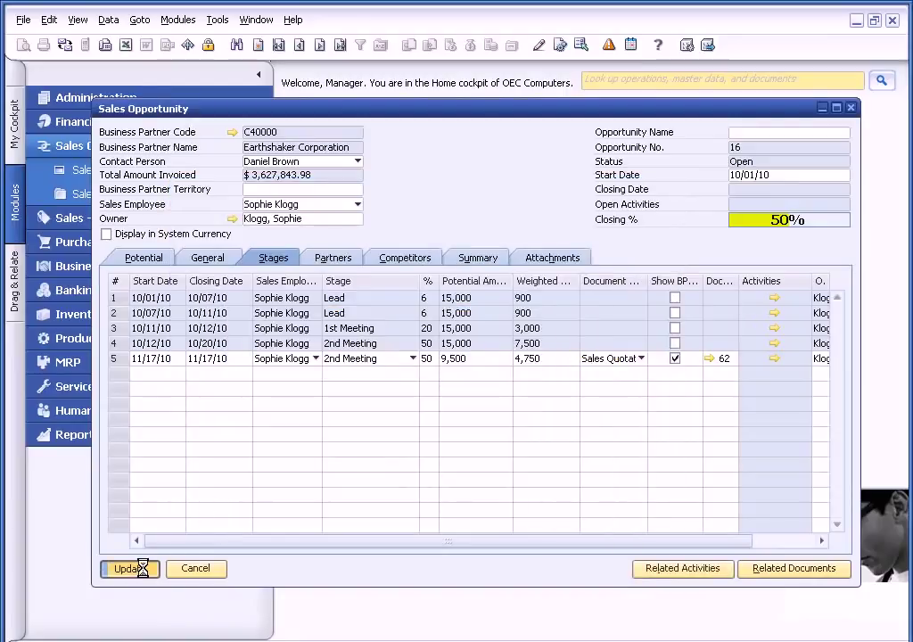
pyautogui.click(195, 568)
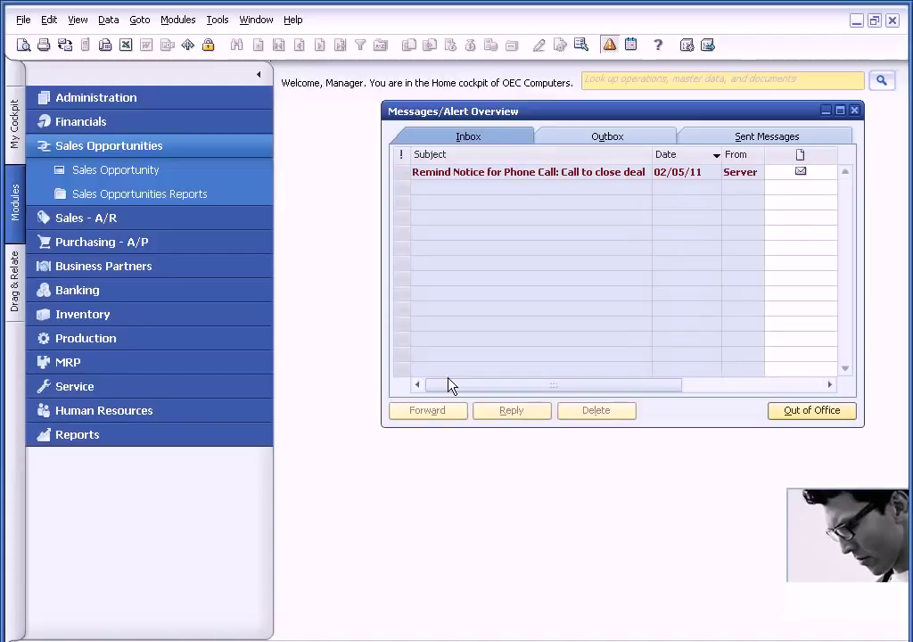
# - Reopen Activity 22 from the reminder, close it unchanged, and close the Messages/Alert Overview
pyautogui.click(523, 176)
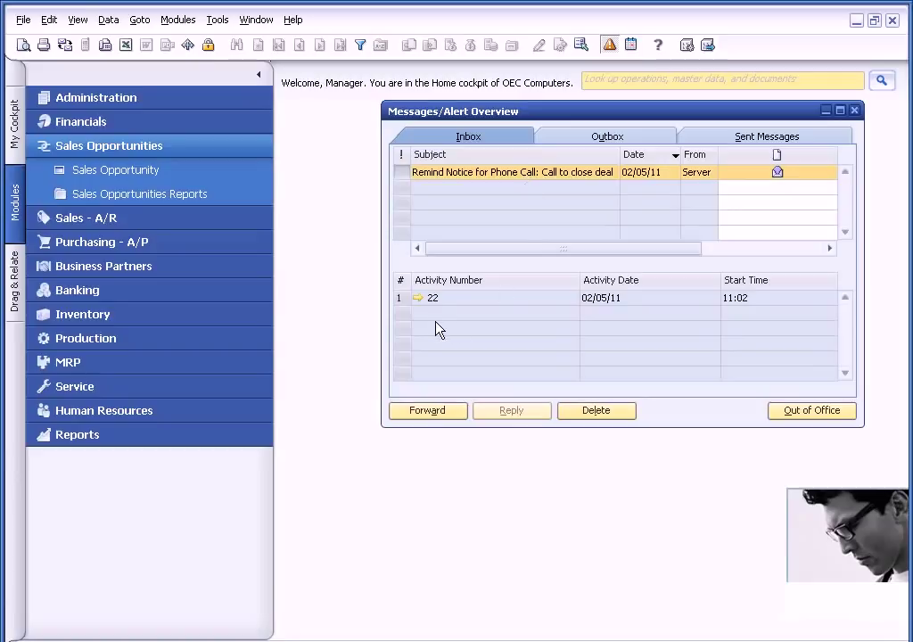
pyautogui.click(416, 298)
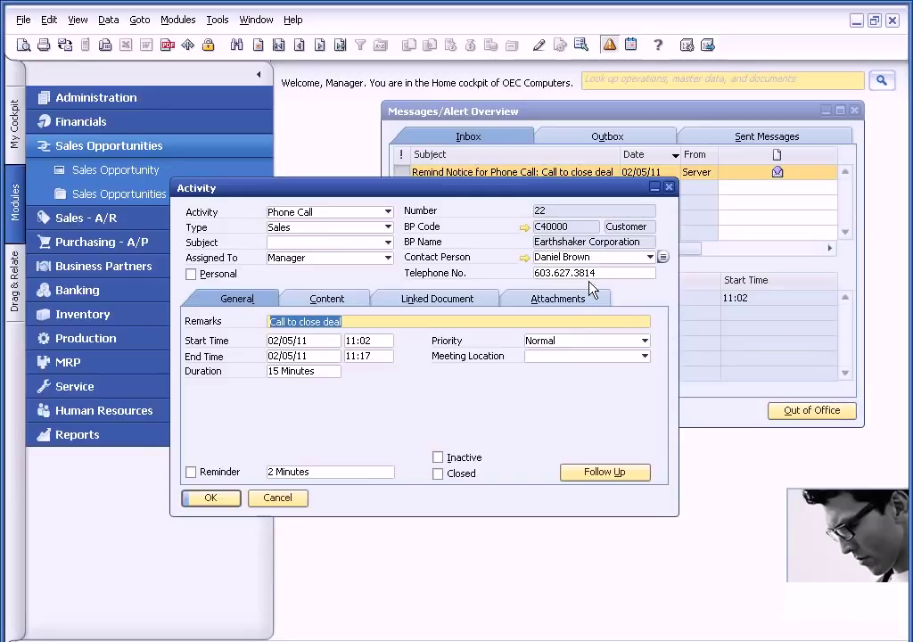
pyautogui.click(287, 497)
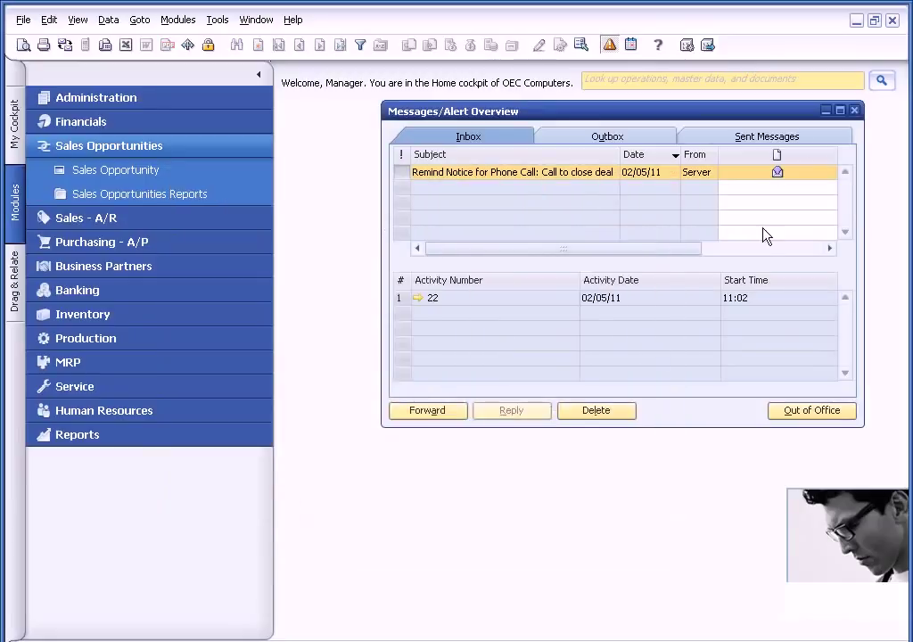
pyautogui.click(853, 111)
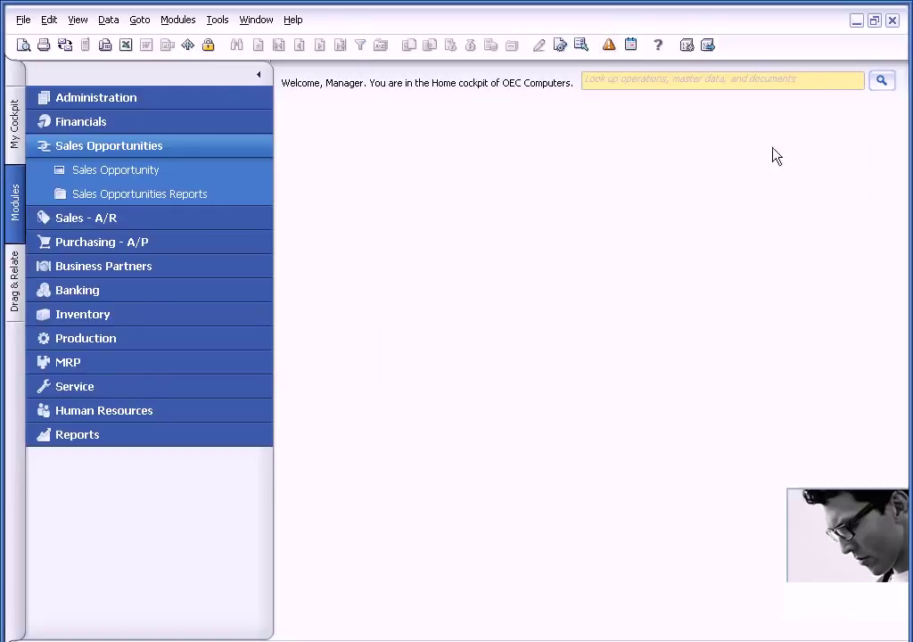
# - Go to Sales - A/R > Sales Reports > Open Items List to reach invoice 105
pyautogui.click(213, 147)
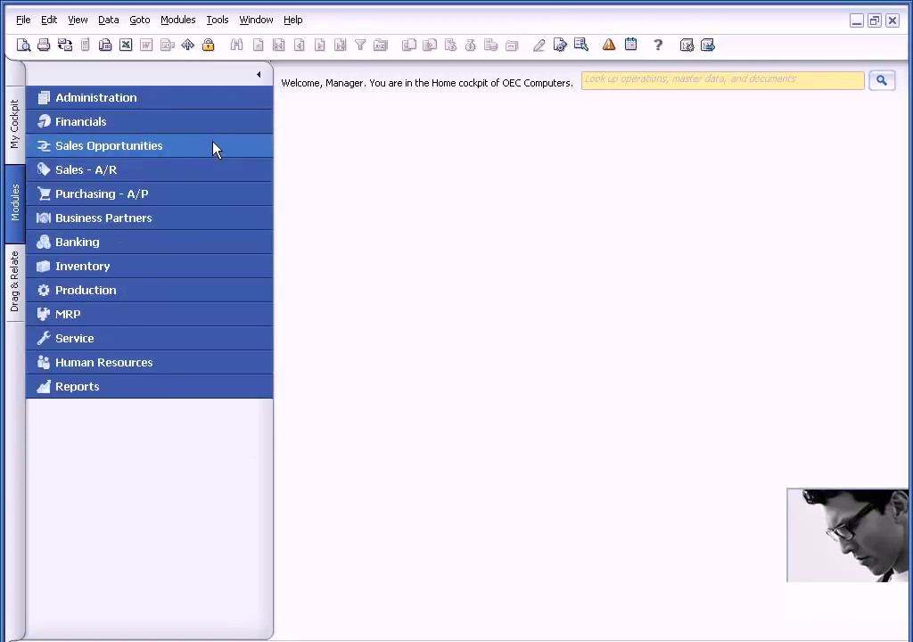
pyautogui.click(179, 171)
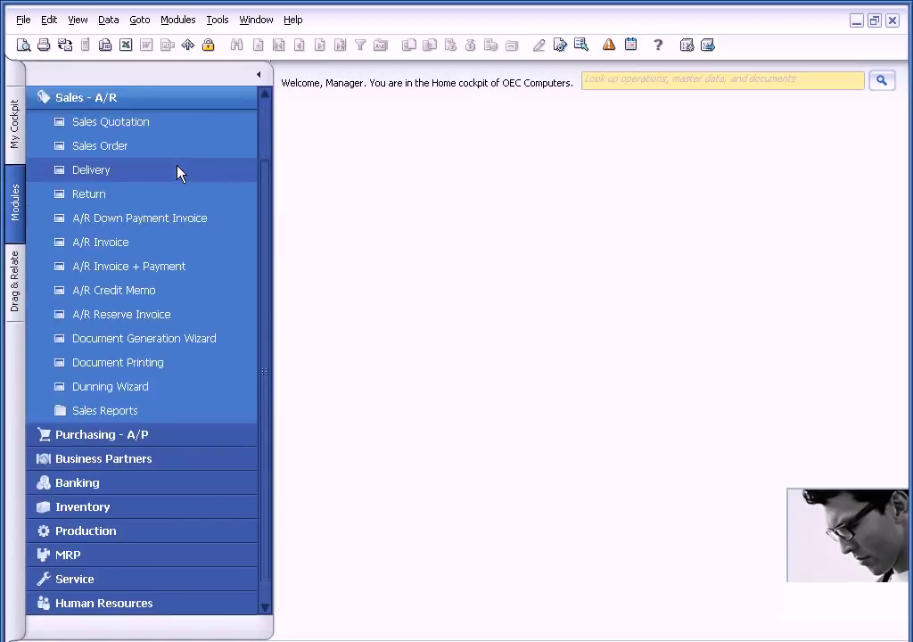
pyautogui.click(145, 410)
pyautogui.click(144, 121)
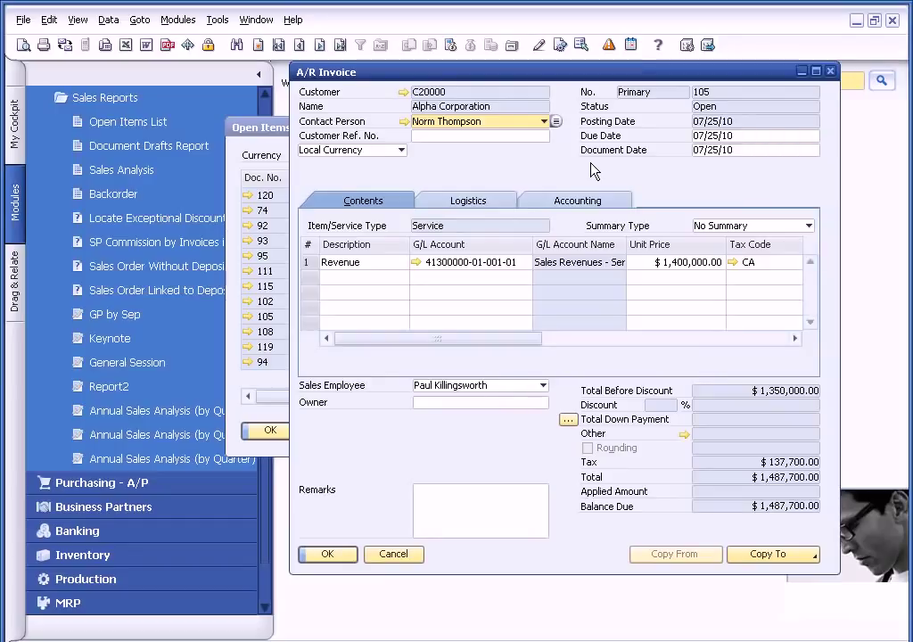
# - Start a new activity from invoice 105 with type Collections and subject 2nd Call
pyautogui.rightClick(593, 164)
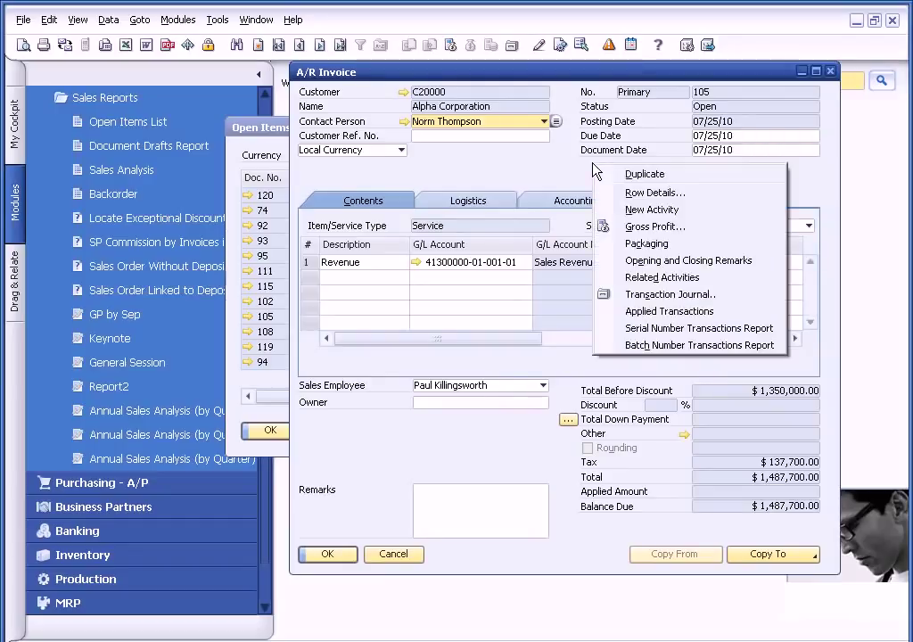
pyautogui.click(640, 214)
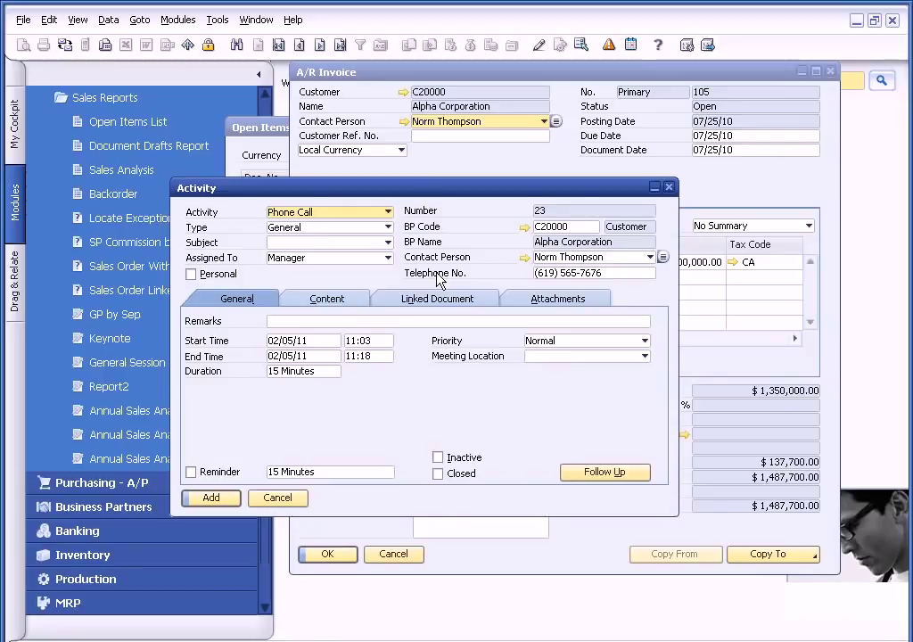
pyautogui.click(389, 228)
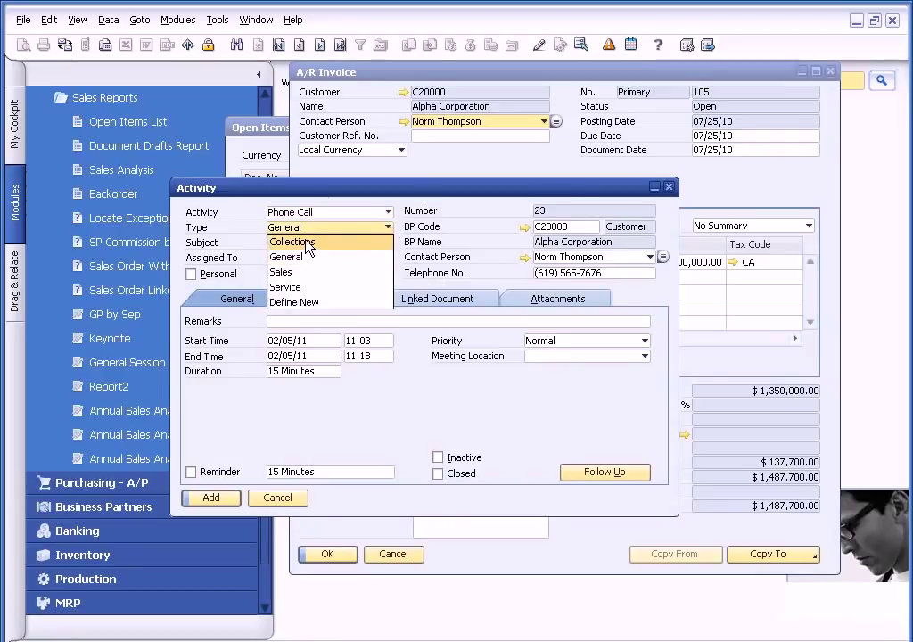
pyautogui.click(306, 243)
pyautogui.click(388, 243)
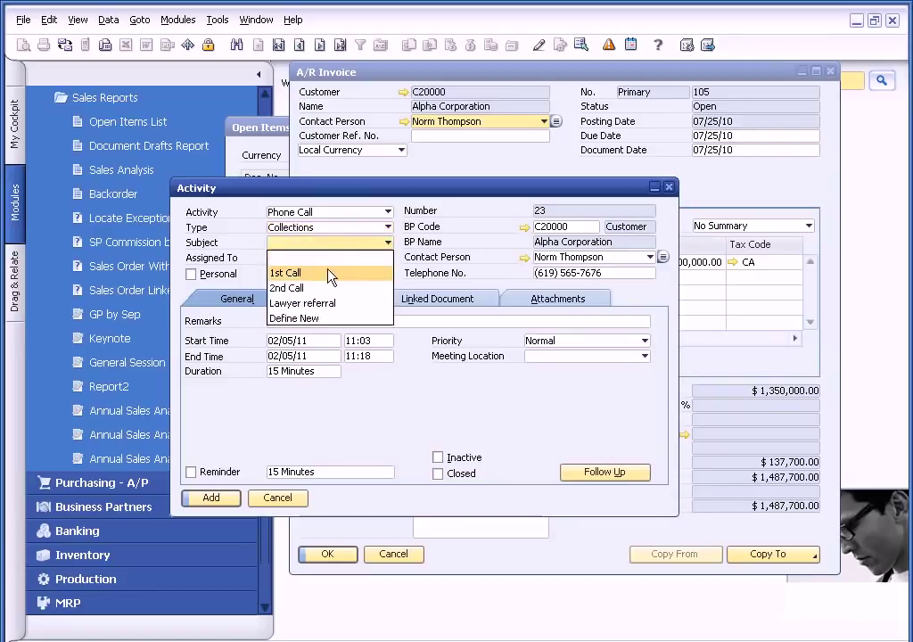
pyautogui.click(299, 287)
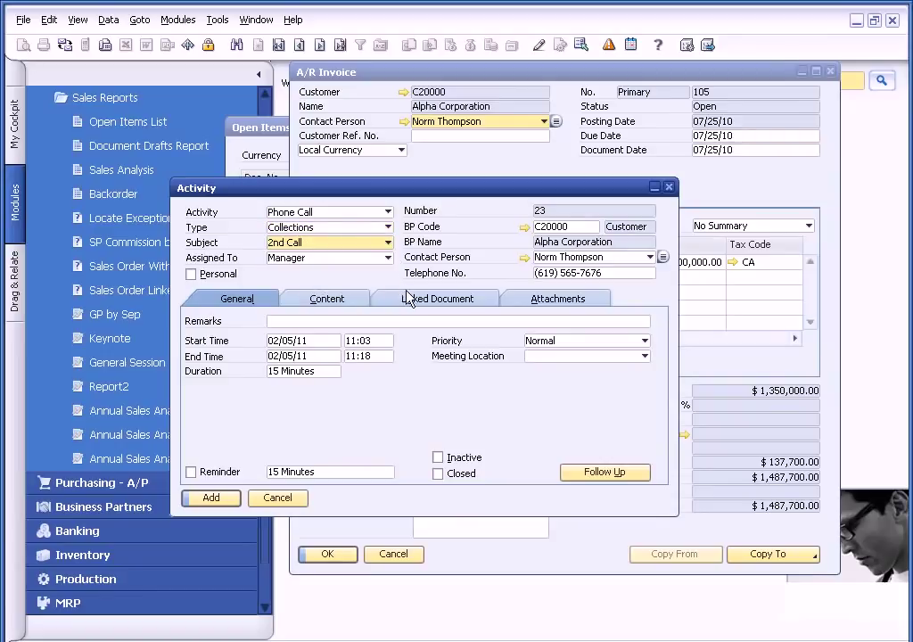
# - Enter the remark 'call to get money' and set the start time to 11:05
pyautogui.click(291, 320)
pyautogui.write('call to get money')
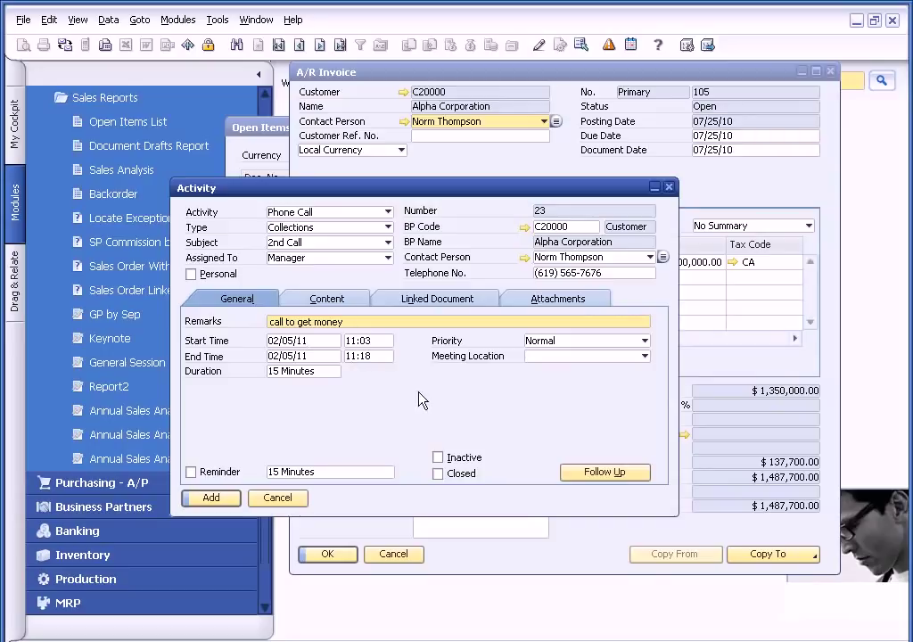
pyautogui.click(378, 340)
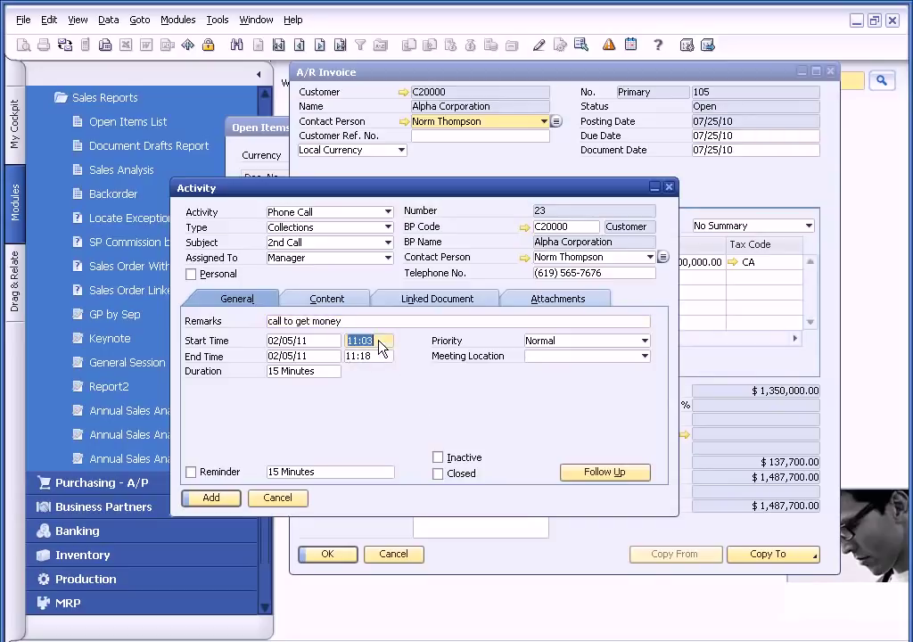
pyautogui.click(378, 340)
pyautogui.press('BackSpace')
pyautogui.write('5')
pyautogui.press('Tab')
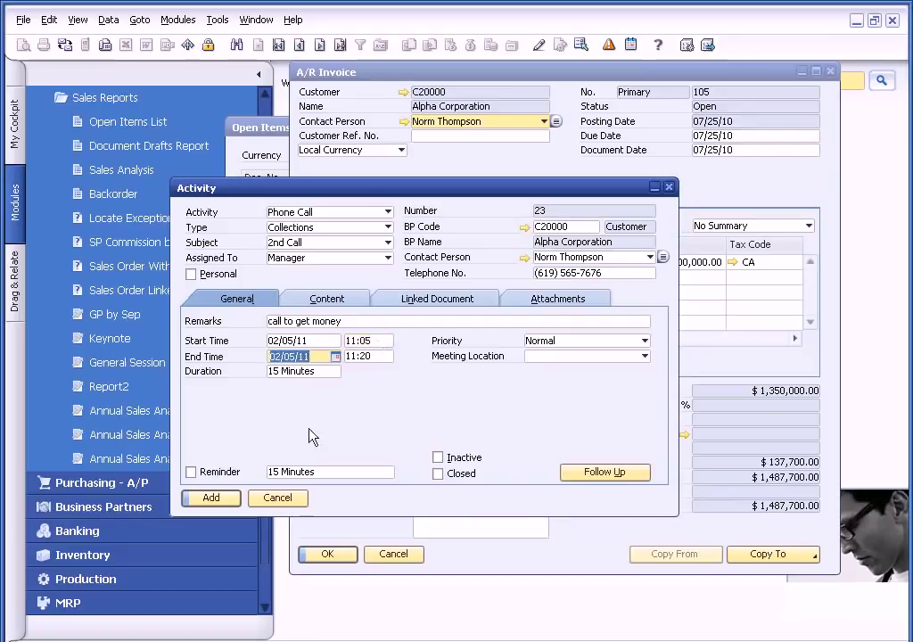
# - Set a 2-minute reminder, copy the remarks into Content, and add the activity
pyautogui.click(191, 474)
pyautogui.write('2 Min')
pyautogui.press('Tab')
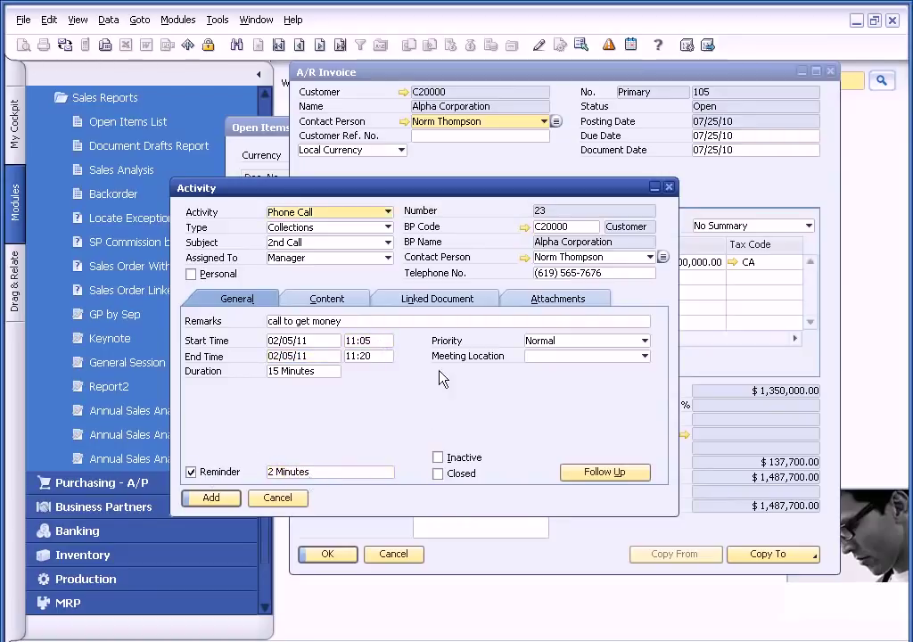
pyautogui.click(342, 321)
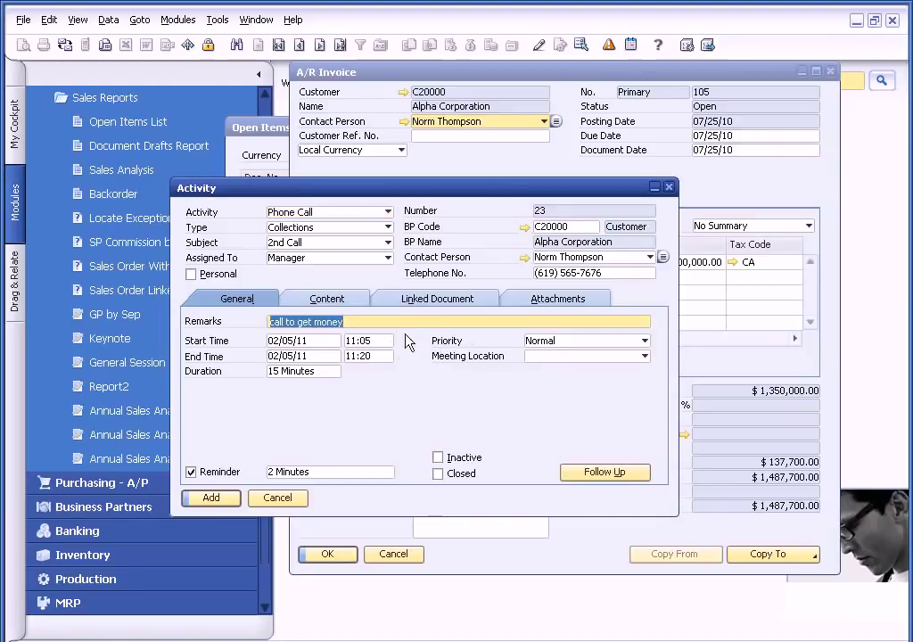
pyautogui.click(339, 303)
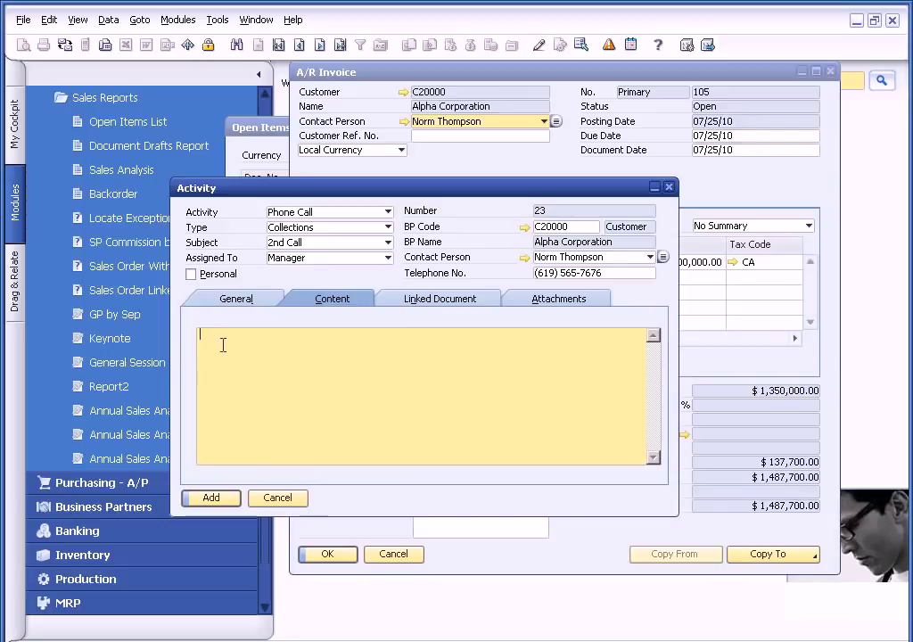
pyautogui.click(225, 346)
pyautogui.write('call to get money')
pyautogui.click(261, 304)
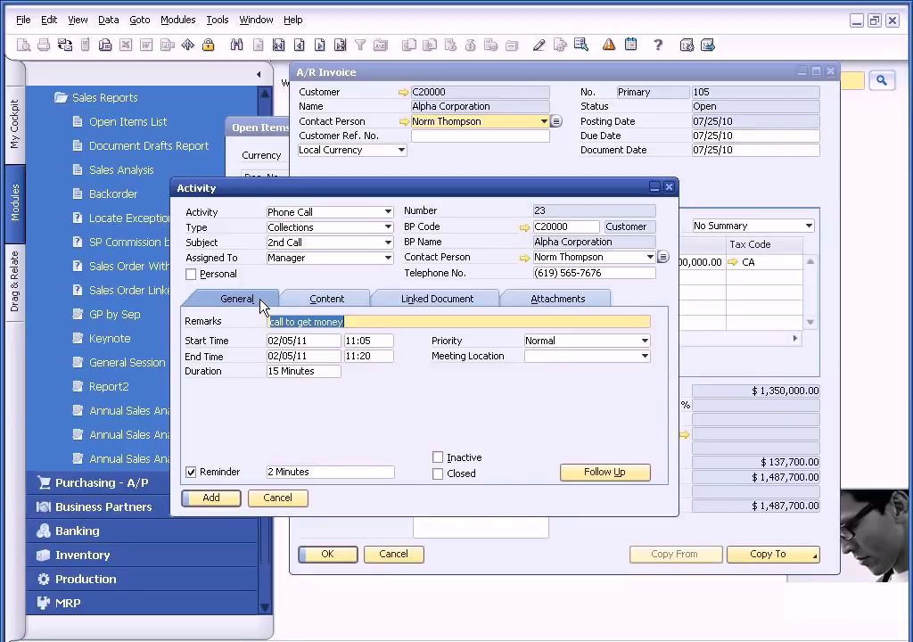
pyautogui.click(217, 500)
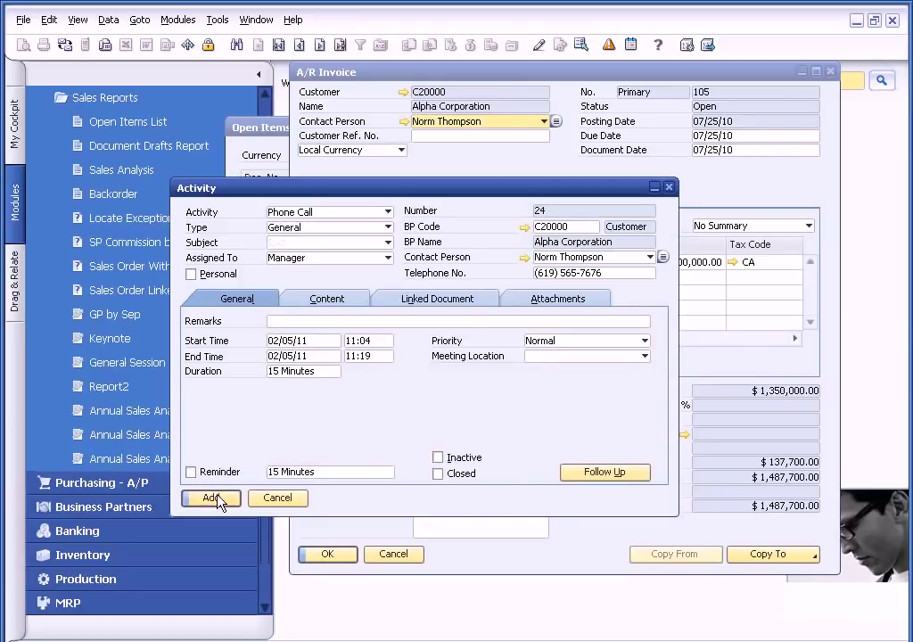
# - Discard the blank activity, close invoice 105 and the report, and read the 'call to get money' reminder
pyautogui.click(278, 499)
pyautogui.click(399, 557)
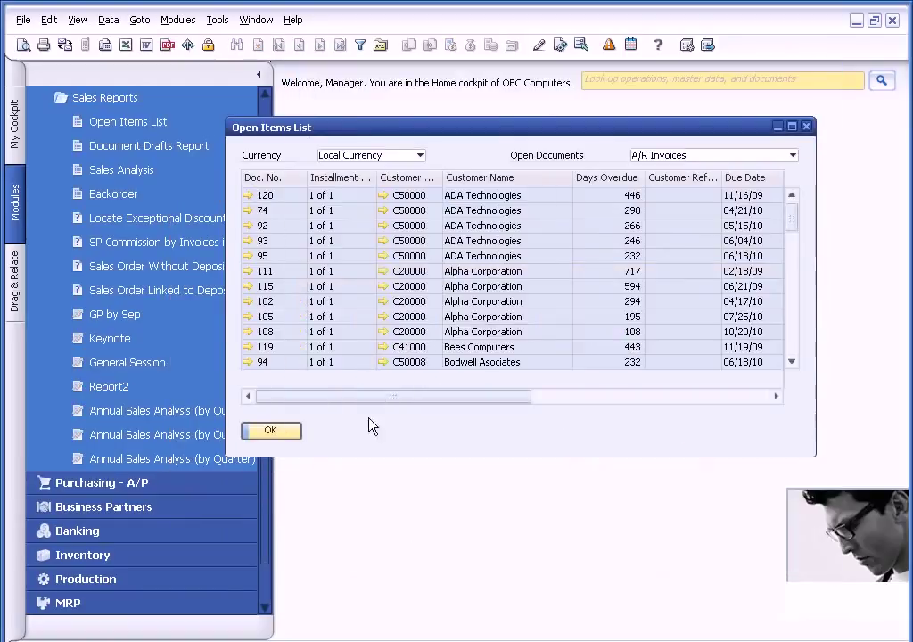
pyautogui.click(270, 431)
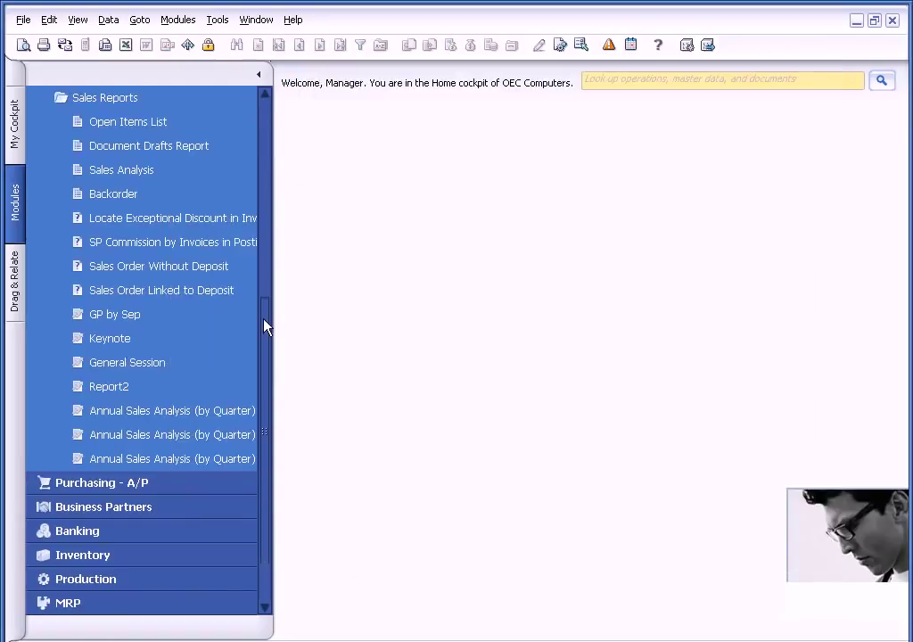
pyautogui.scroll(10, 248, 122)
pyautogui.click(220, 171)
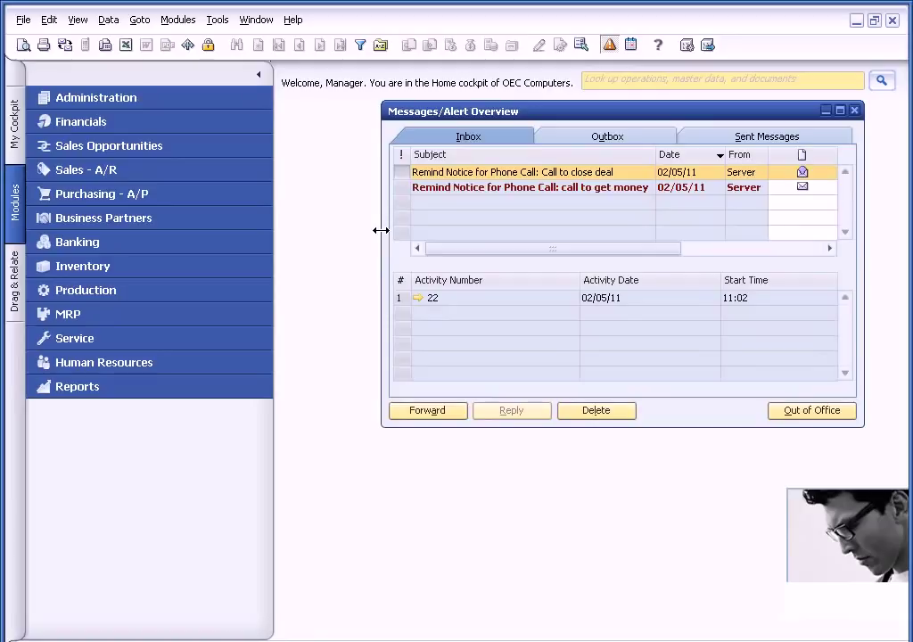
pyautogui.click(471, 188)
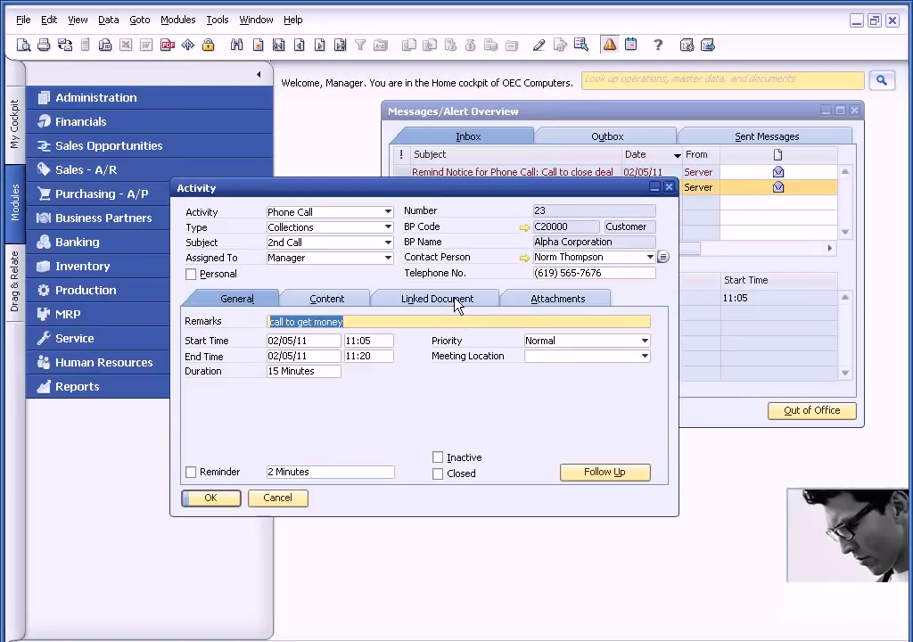
pyautogui.click(456, 304)
pyautogui.click(293, 363)
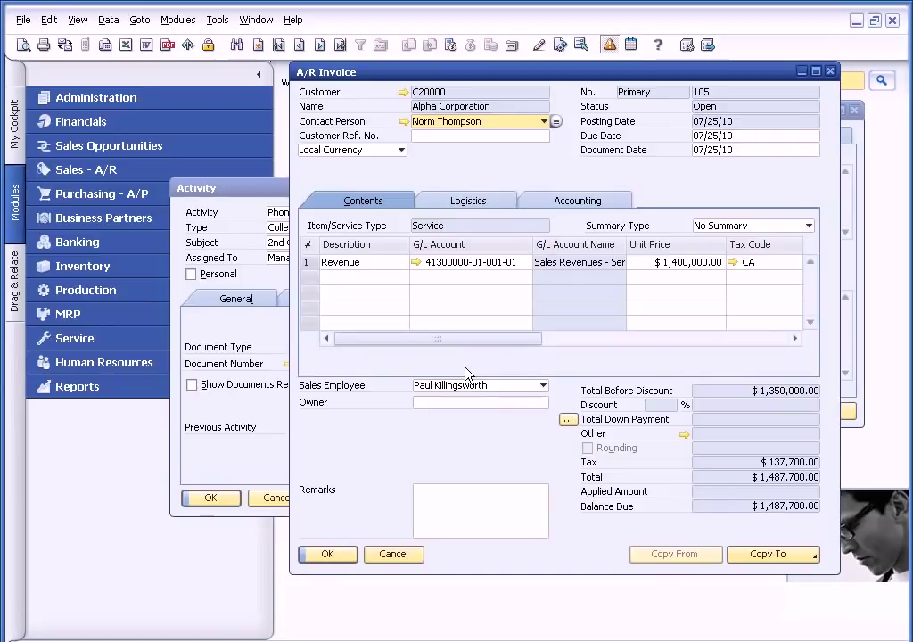
pyautogui.click(407, 558)
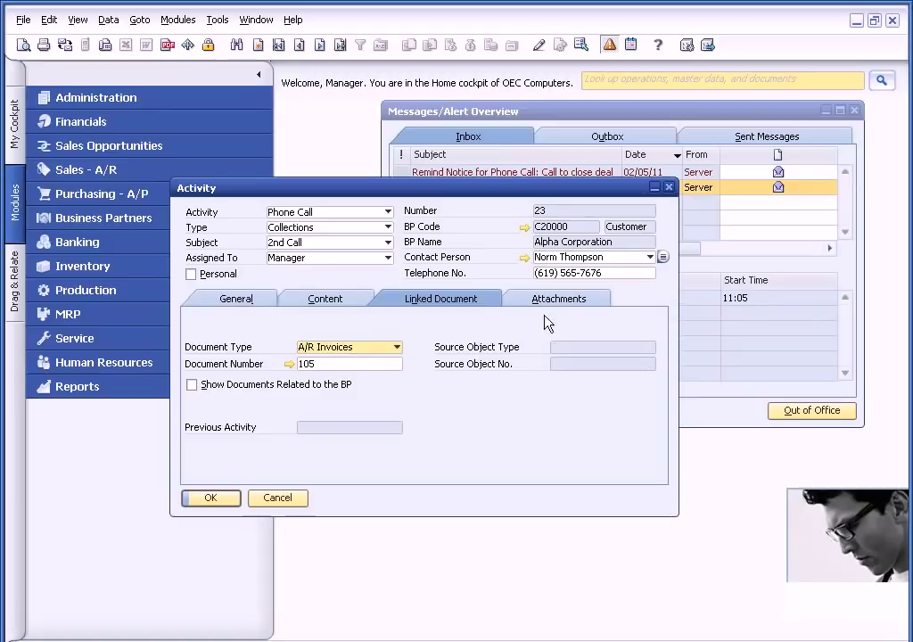
pyautogui.click(237, 302)
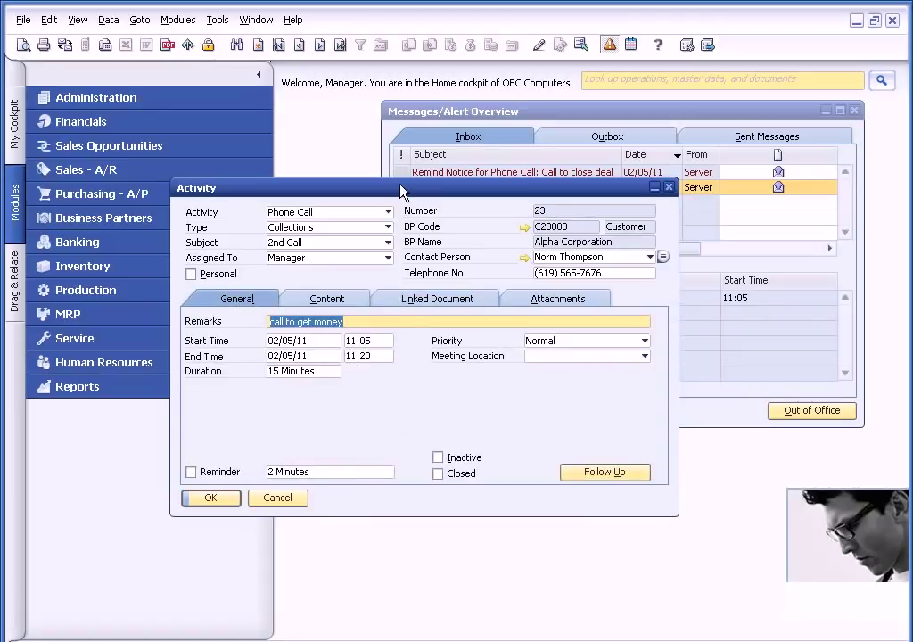
pyautogui.moveTo(402, 189); pyautogui.dragTo(395, 159)
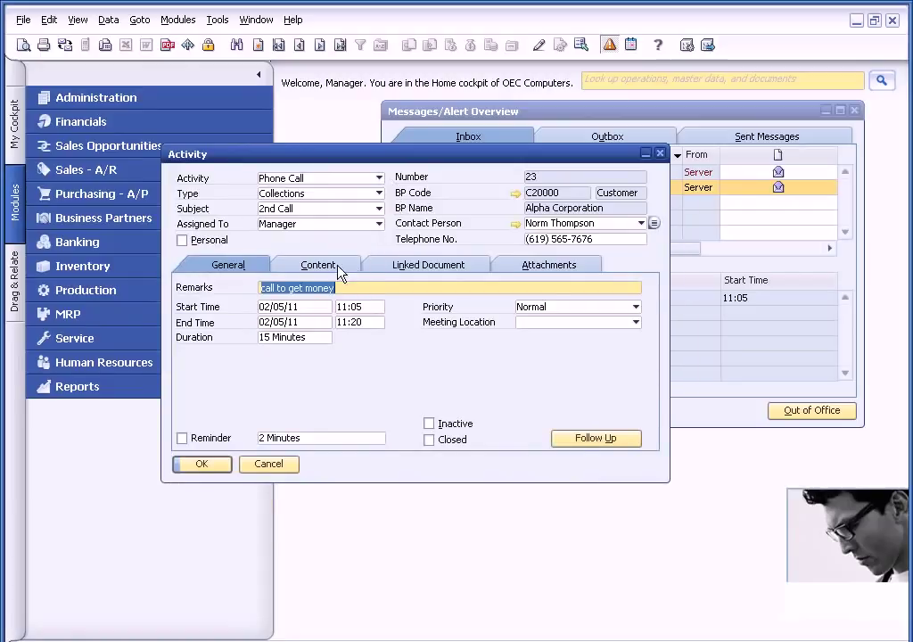
pyautogui.click(339, 272)
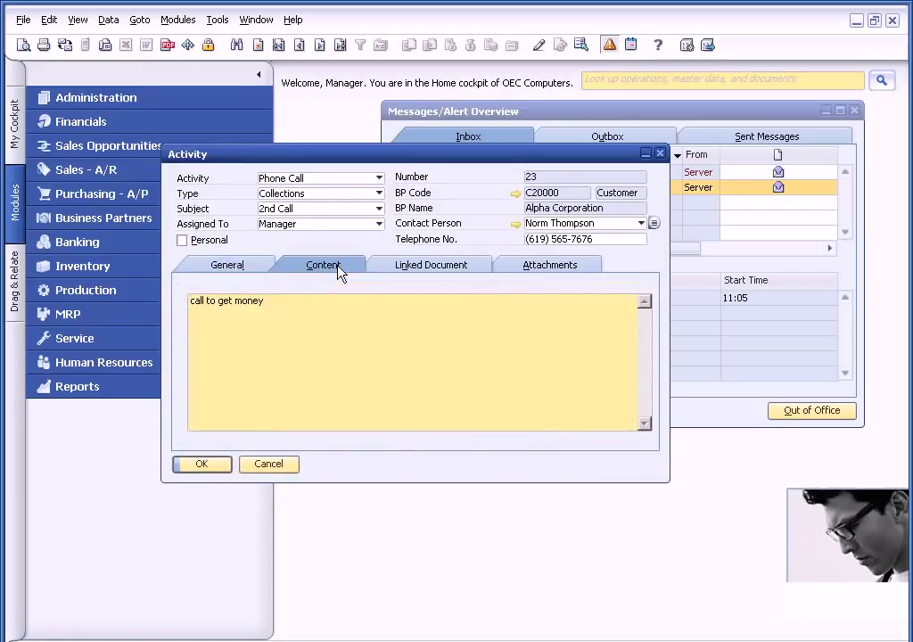
pyautogui.click(267, 265)
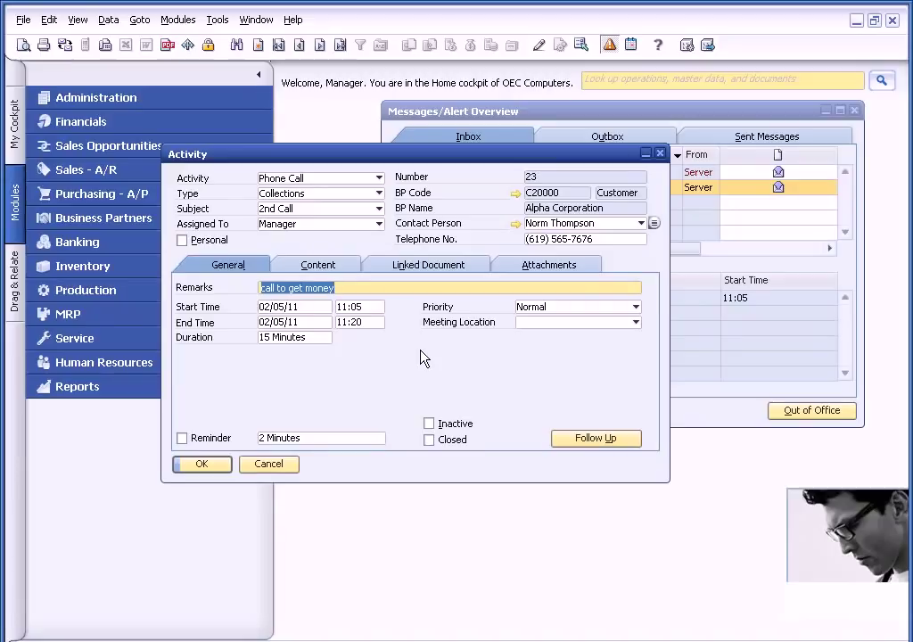
# - Create a follow-up to activity 23 with the content note 'check is in mail'
pyautogui.click(596, 440)
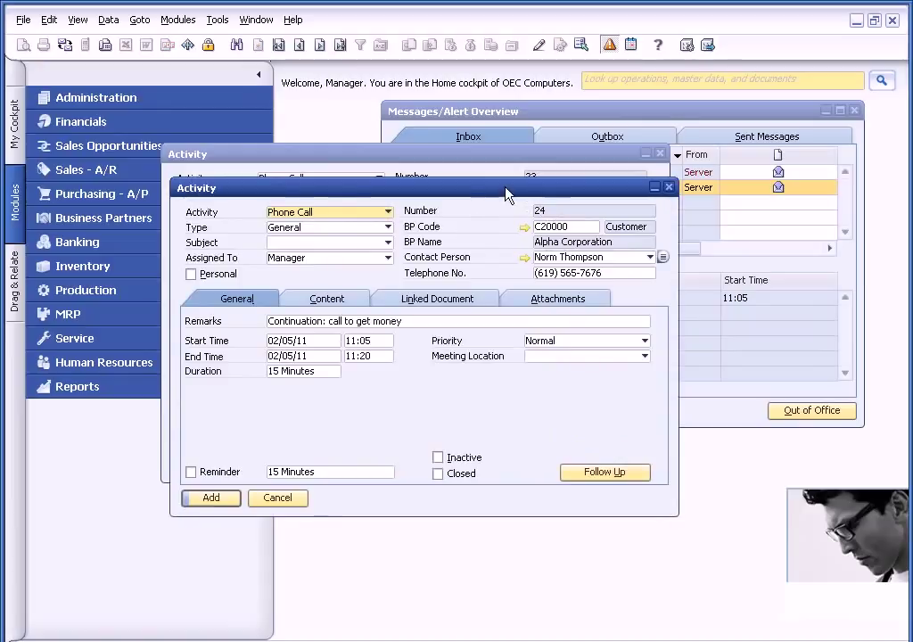
pyautogui.moveTo(505, 193); pyautogui.dragTo(506, 205)
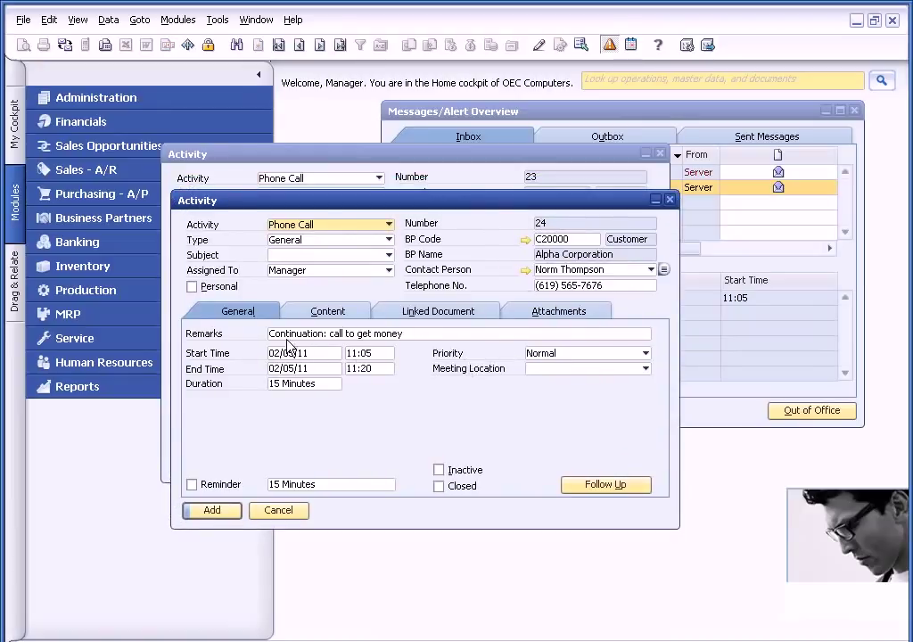
pyautogui.click(342, 314)
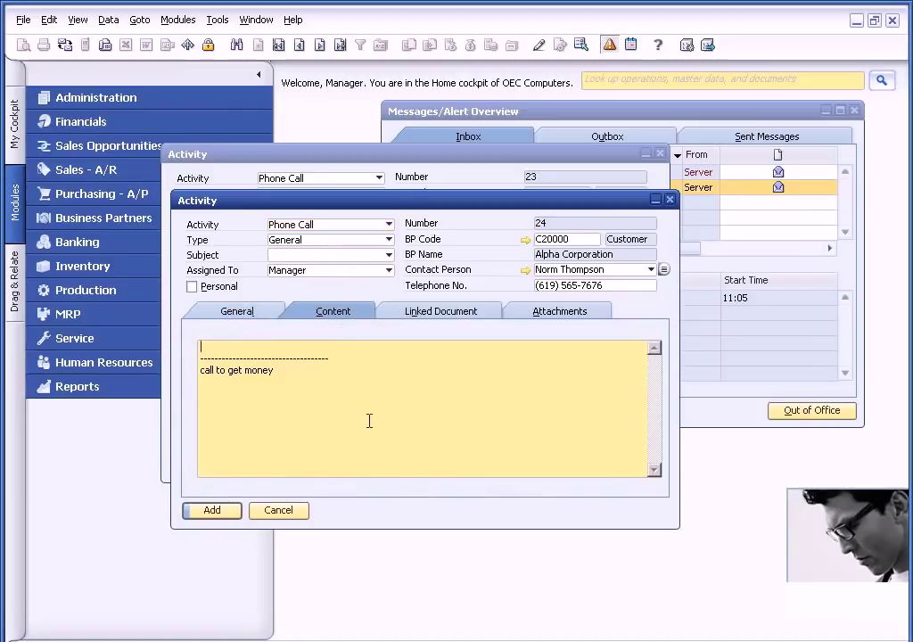
pyautogui.write('check m')
pyautogui.press('BackSpace')
pyautogui.write('is in am')
pyautogui.press('BackSpace')
pyautogui.press('BackSpace')
pyautogui.write('mai')
pyautogui.press('BackSpace')
pyautogui.press('BackSpace')
pyautogui.press('BackSpace')
pyautogui.write('mail')
# - Review the follow-up's General and Content tabs, then finish and close it
pyautogui.click(270, 314)
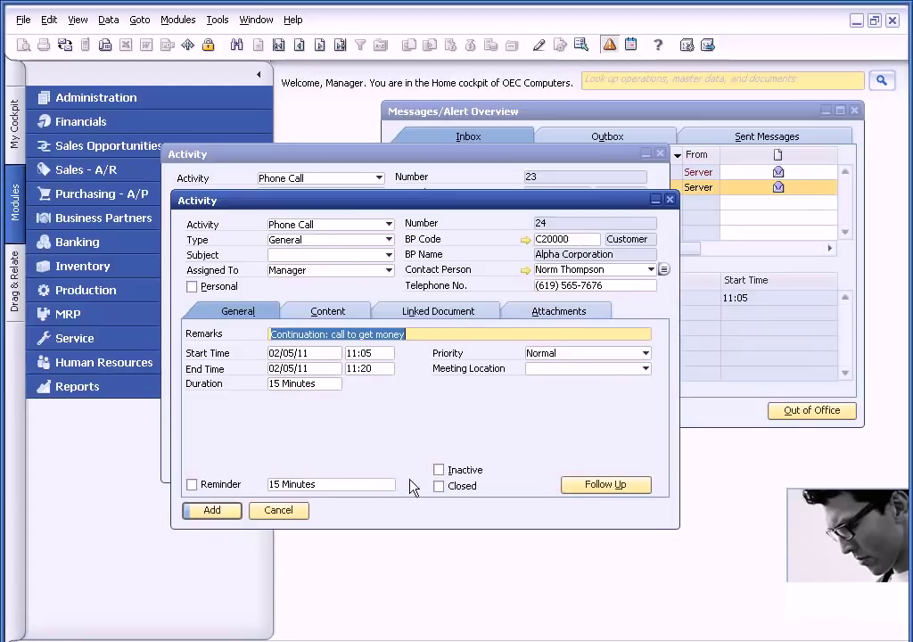
pyautogui.click(326, 316)
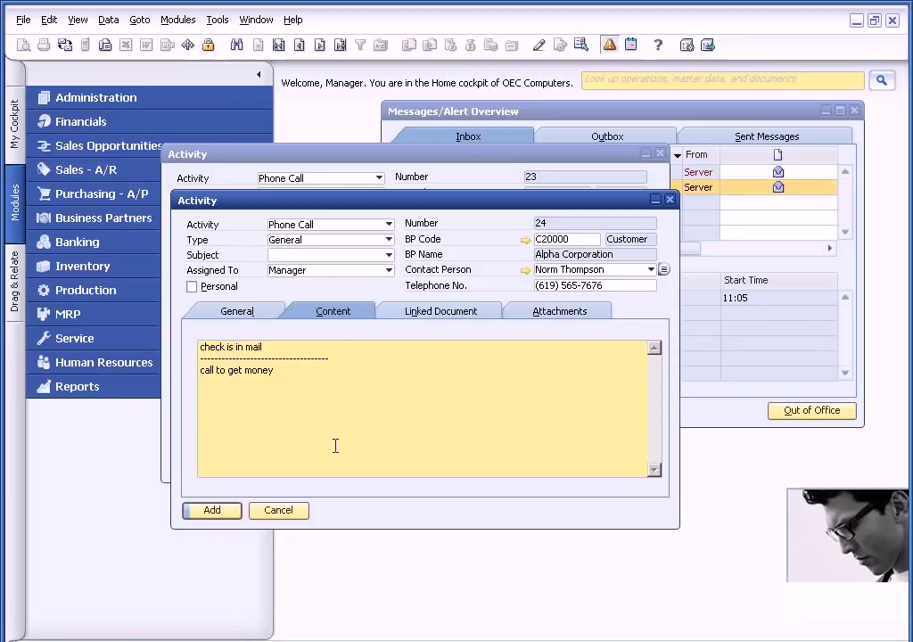
pyautogui.click(286, 517)
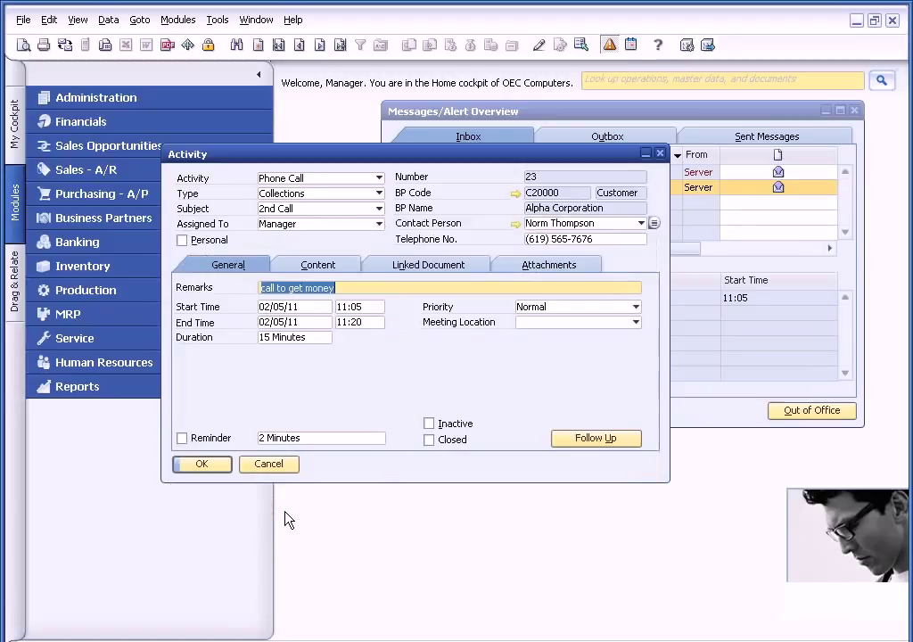
# - Close activity 23 and the alerts overview, then open the latest service call, number 12
pyautogui.click(287, 465)
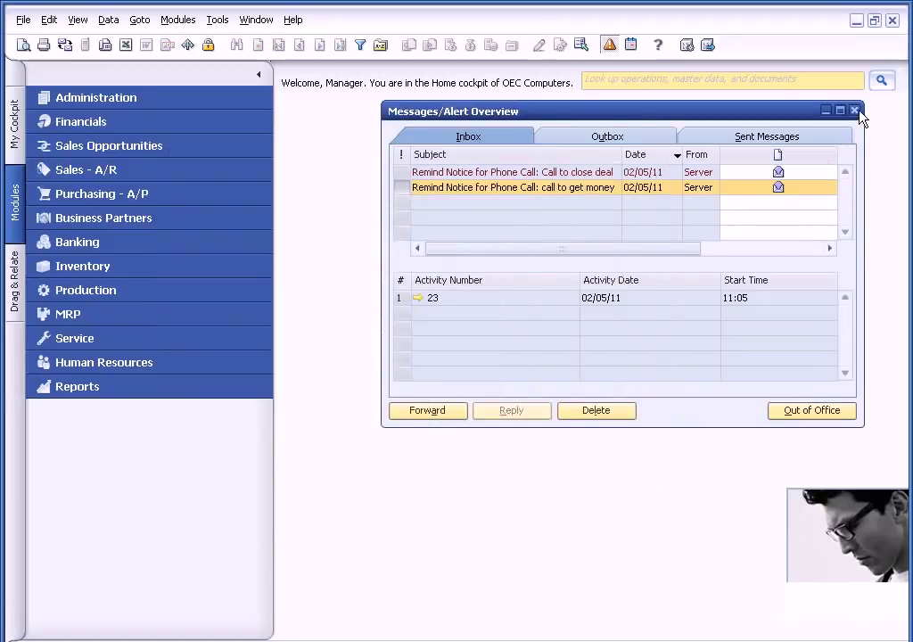
pyautogui.click(854, 111)
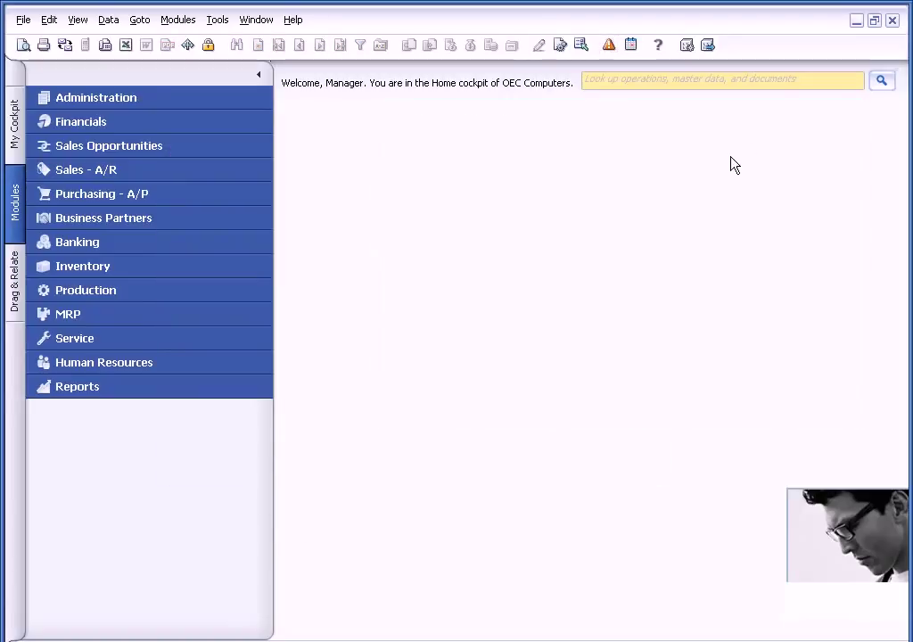
pyautogui.click(140, 338)
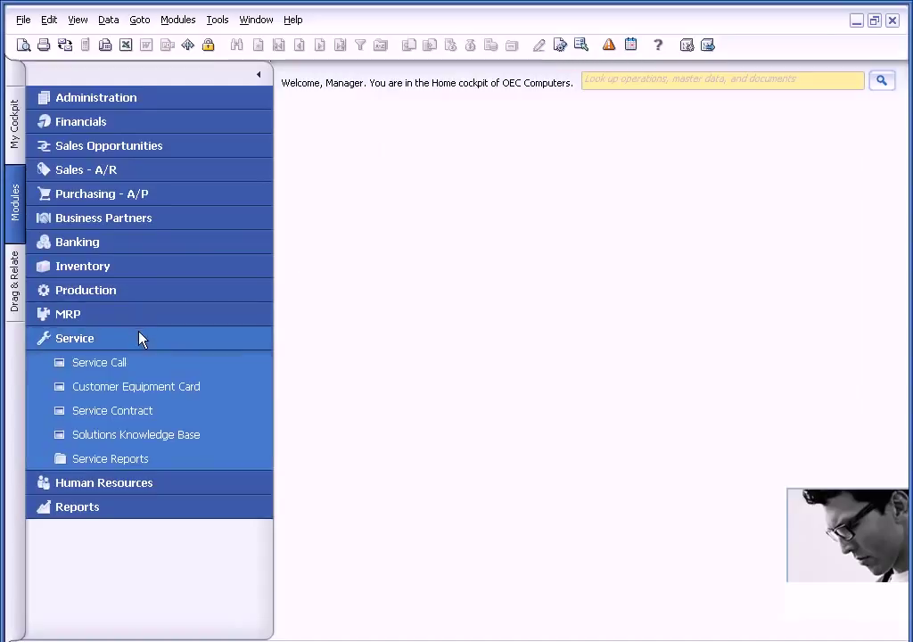
pyautogui.click(135, 363)
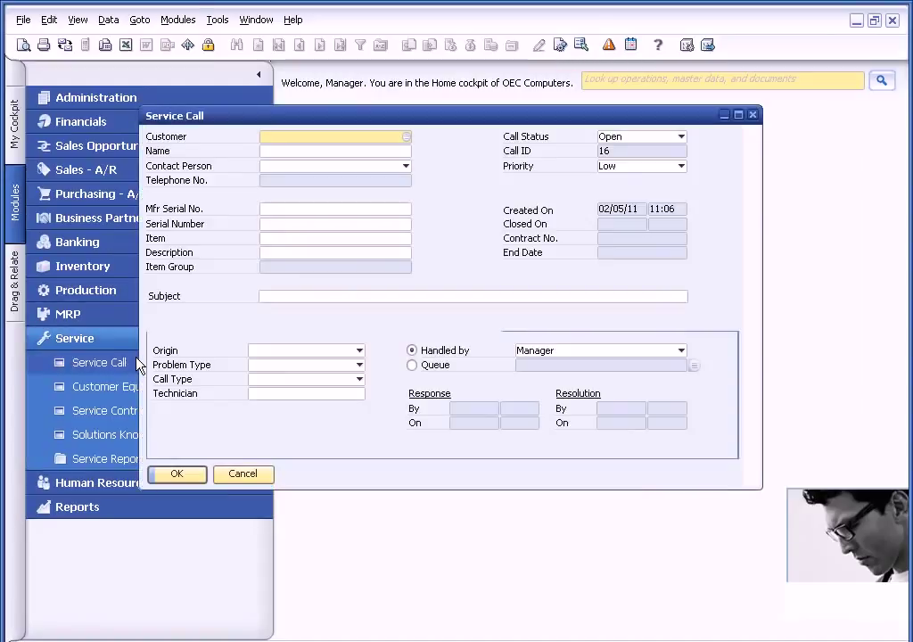
pyautogui.click(341, 44)
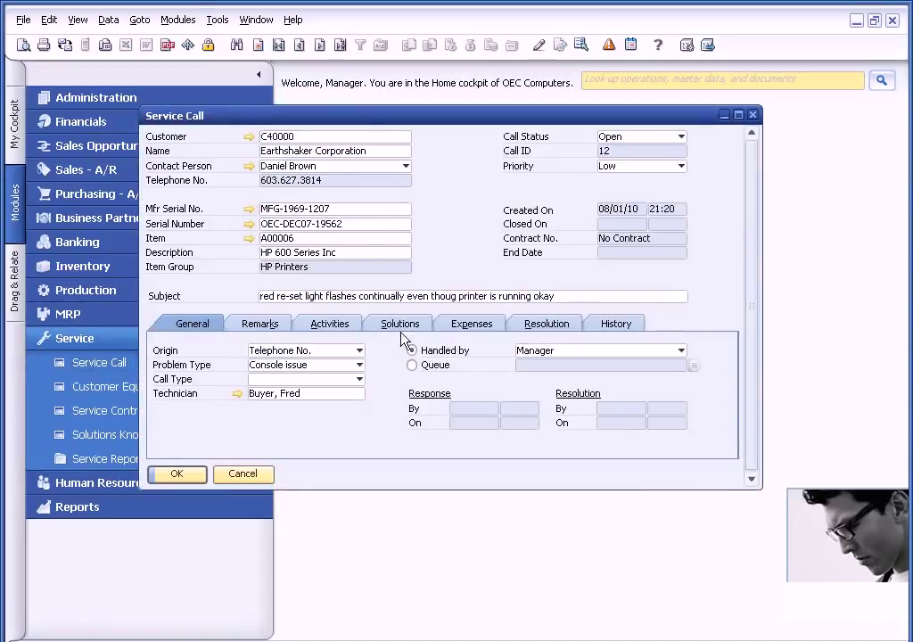
# - Start a new activity from service call 12, keep it assigned to Manager, and discard it
pyautogui.click(348, 323)
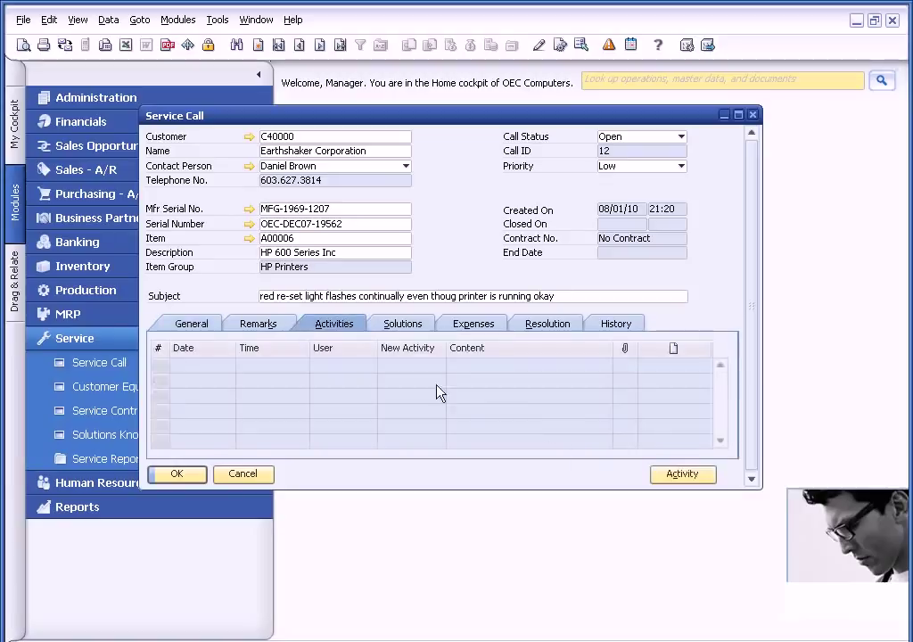
pyautogui.click(679, 475)
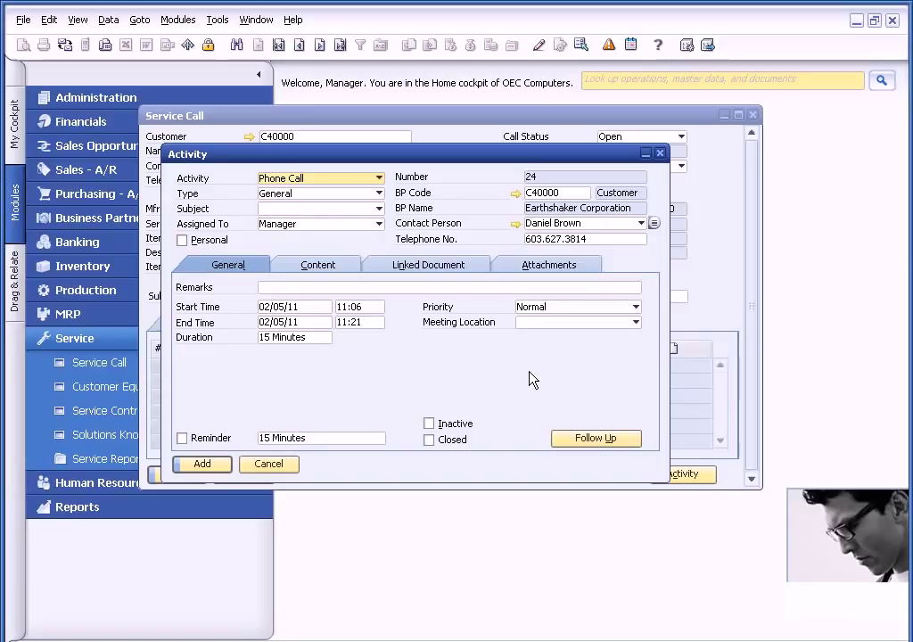
pyautogui.click(379, 224)
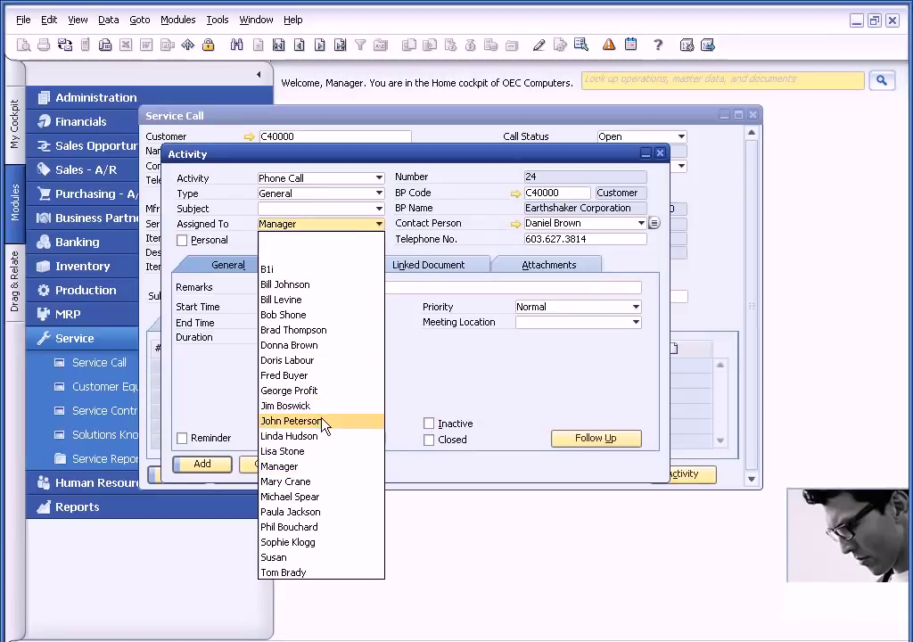
pyautogui.click(462, 385)
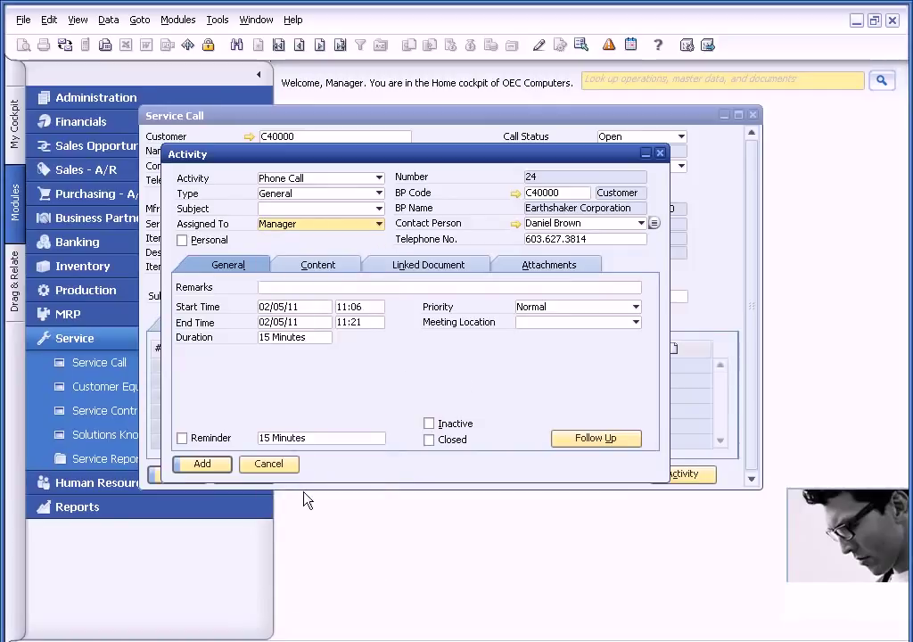
pyautogui.click(269, 466)
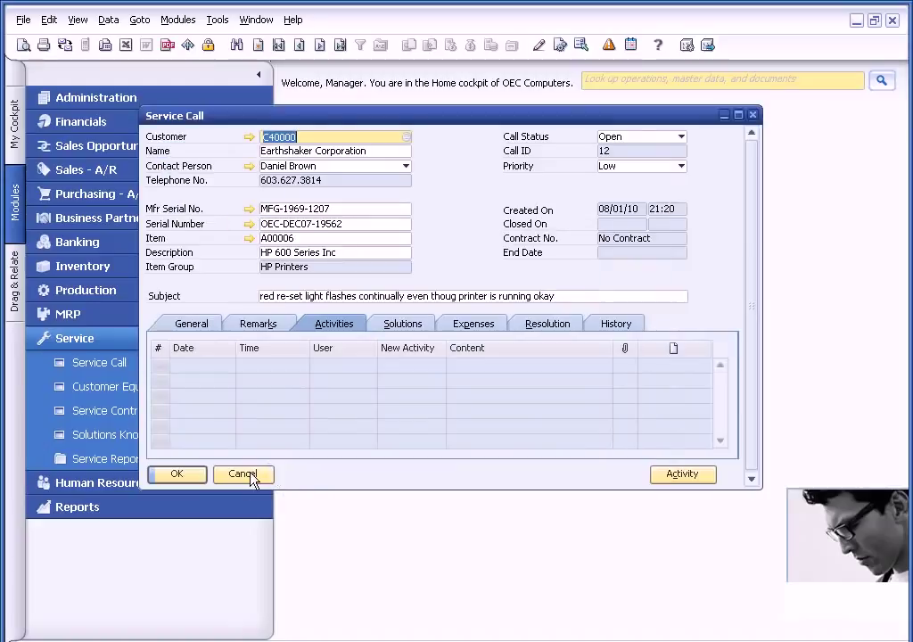
# - Close the service call and open item A00001, IBM Infoprint 1312, in Item Master Data
pyautogui.click(250, 477)
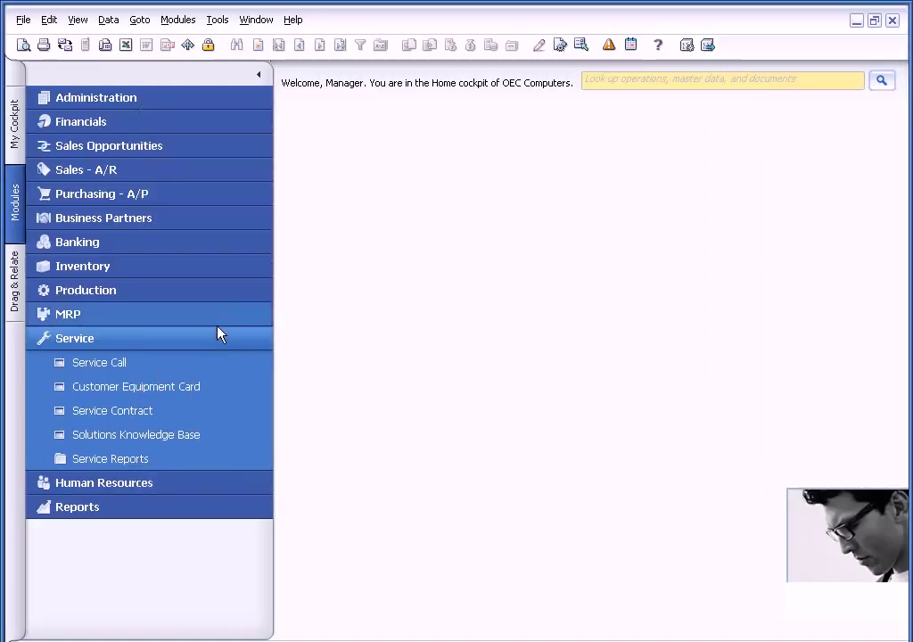
pyautogui.click(214, 338)
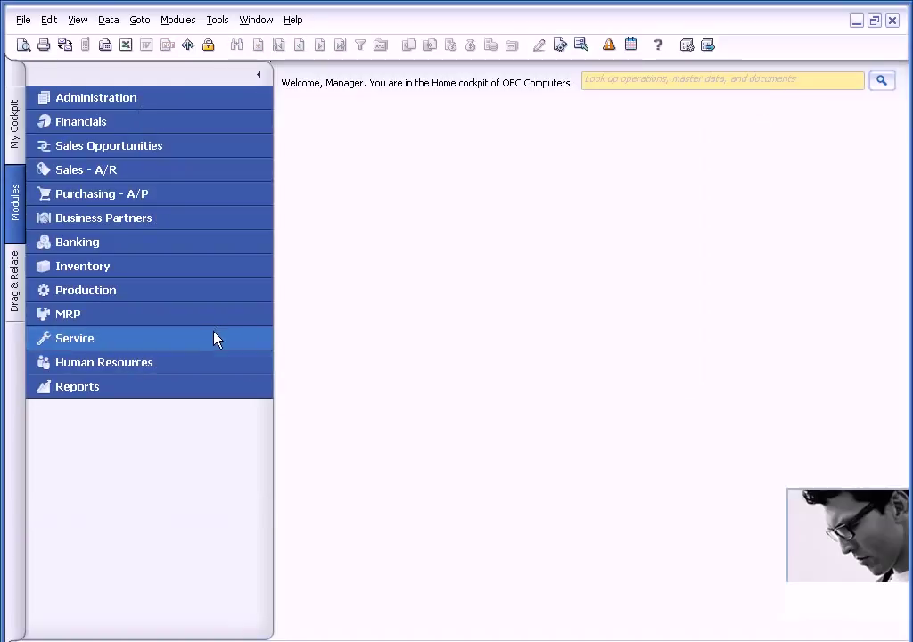
pyautogui.click(212, 268)
pyautogui.click(177, 292)
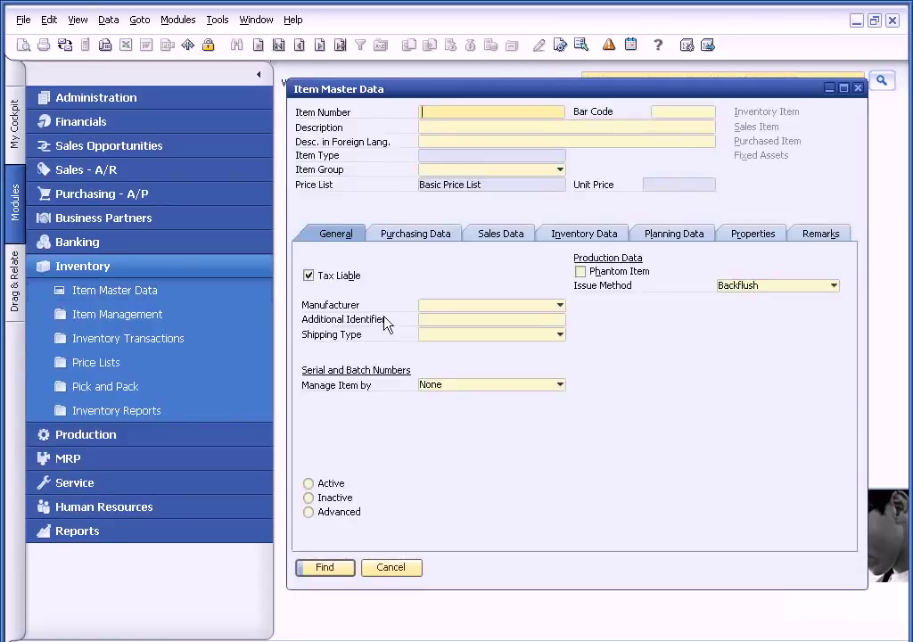
pyautogui.click(279, 45)
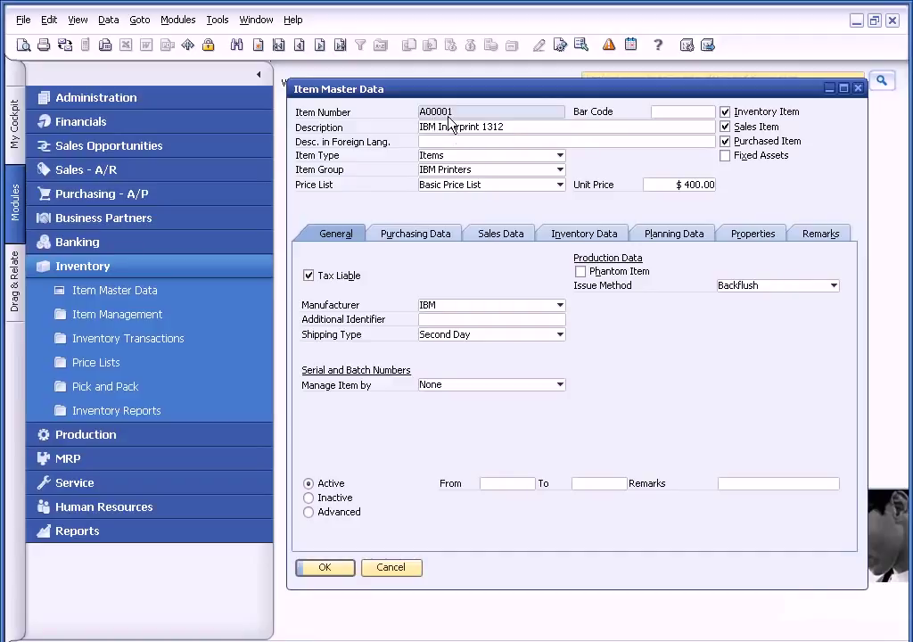
# - Start a New Activity from the item via right-click, discard it, and close the item
pyautogui.rightClick(671, 326)
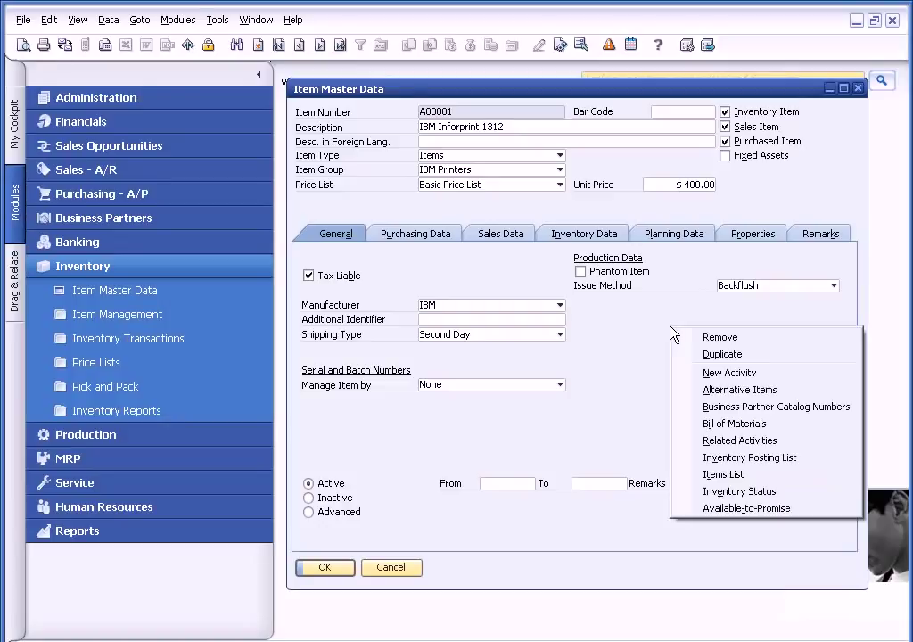
pyautogui.click(701, 373)
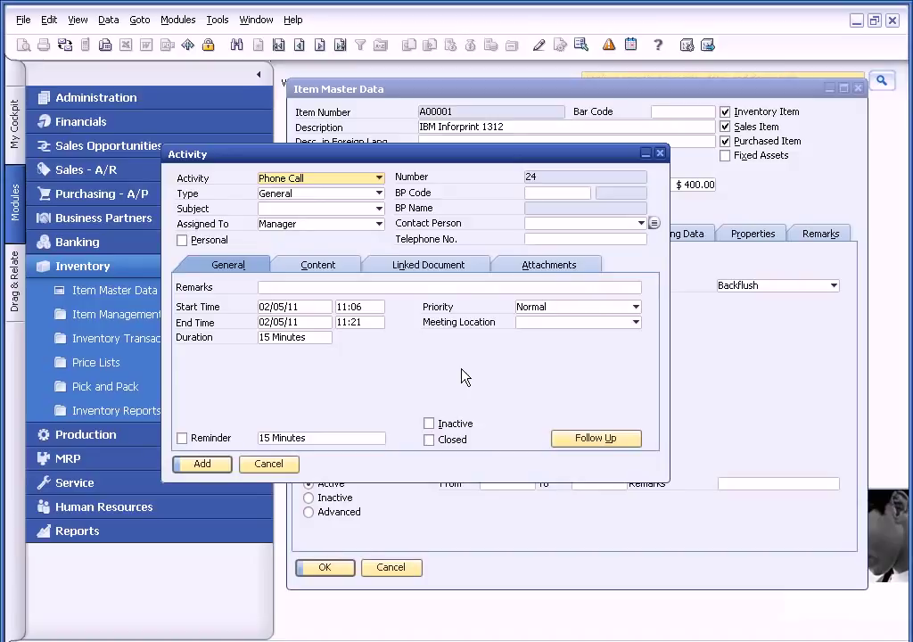
pyautogui.click(272, 464)
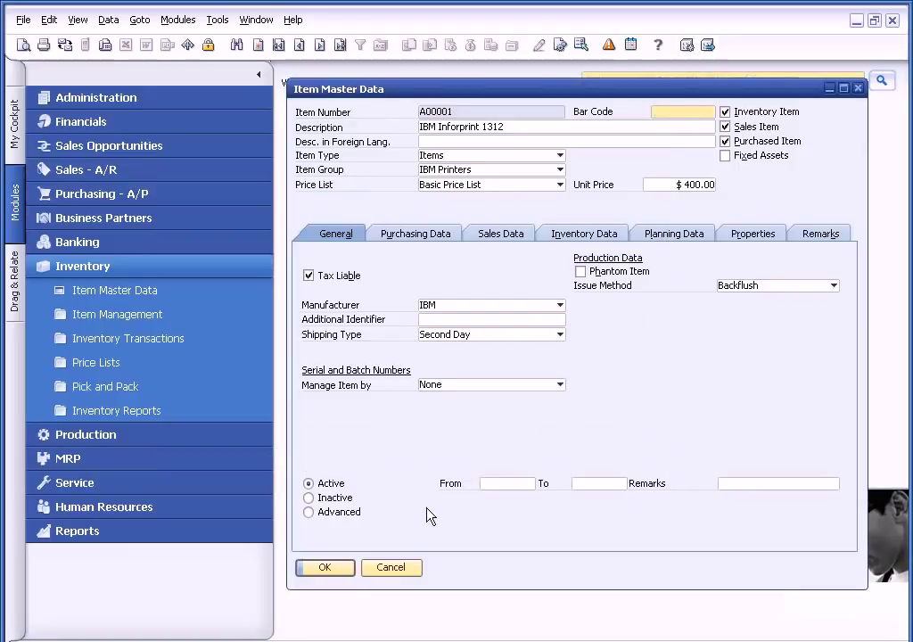
pyautogui.click(397, 571)
# - Open Business Partner Master Data and find Earthshaker Corporation by searching 'ear'
pyautogui.click(196, 267)
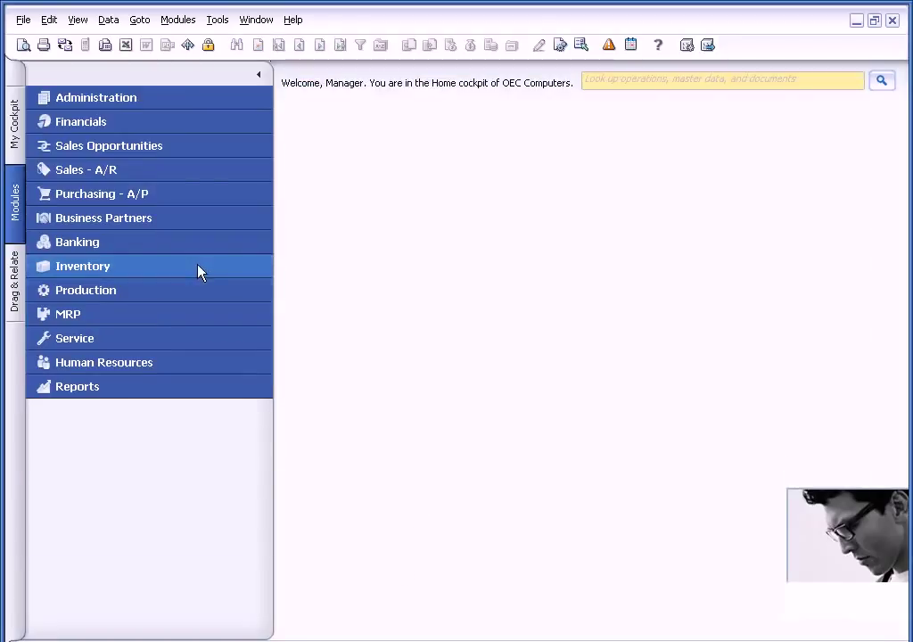
pyautogui.click(177, 220)
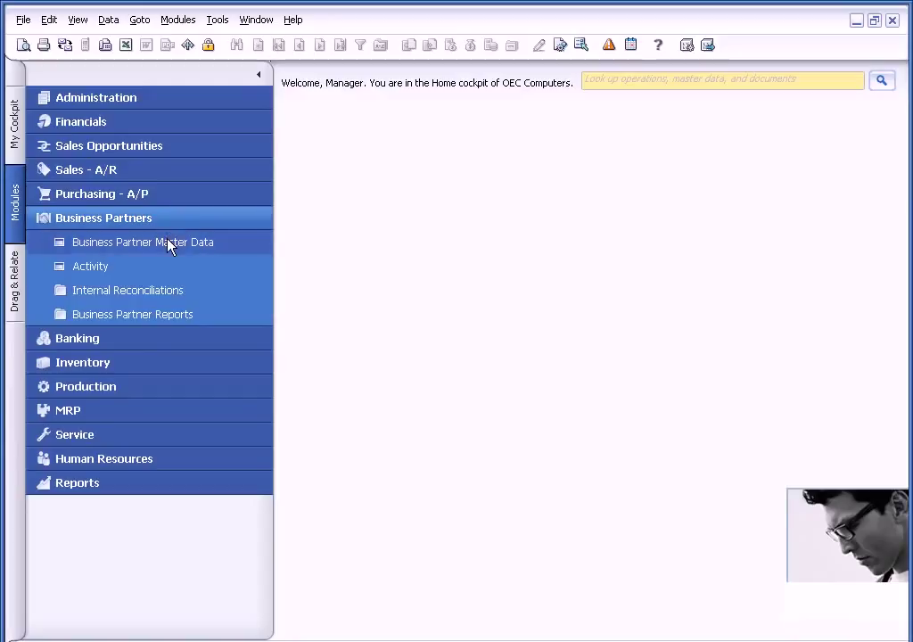
pyautogui.click(169, 245)
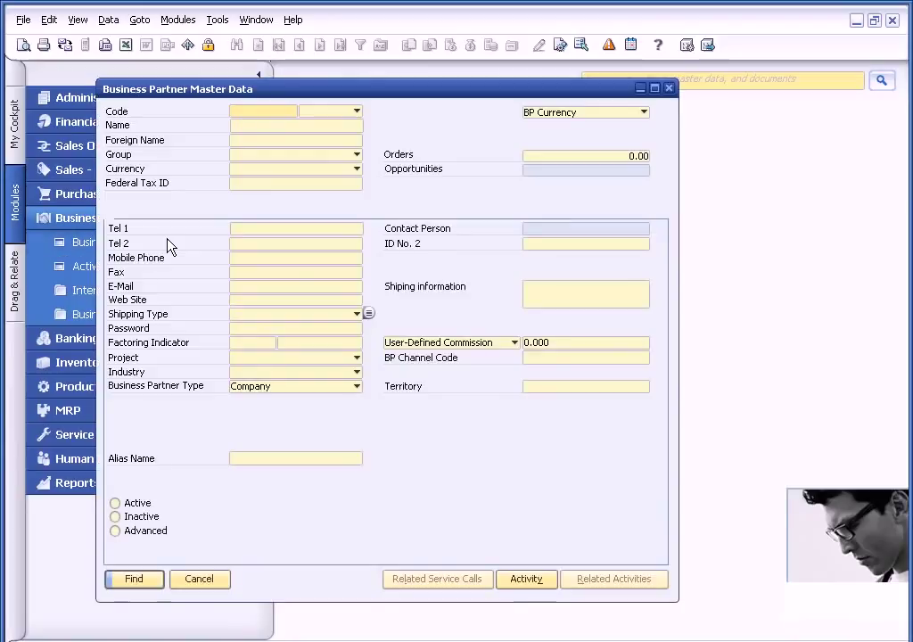
pyautogui.click(244, 124)
pyautogui.write('ear')
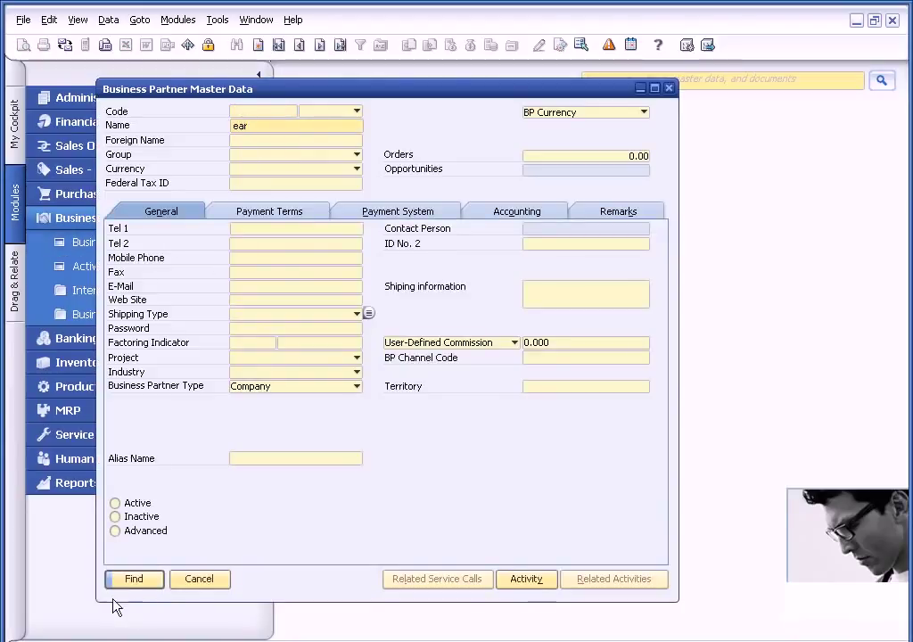
pyautogui.click(134, 580)
pyautogui.moveTo(415, 88); pyautogui.dragTo(523, 98)
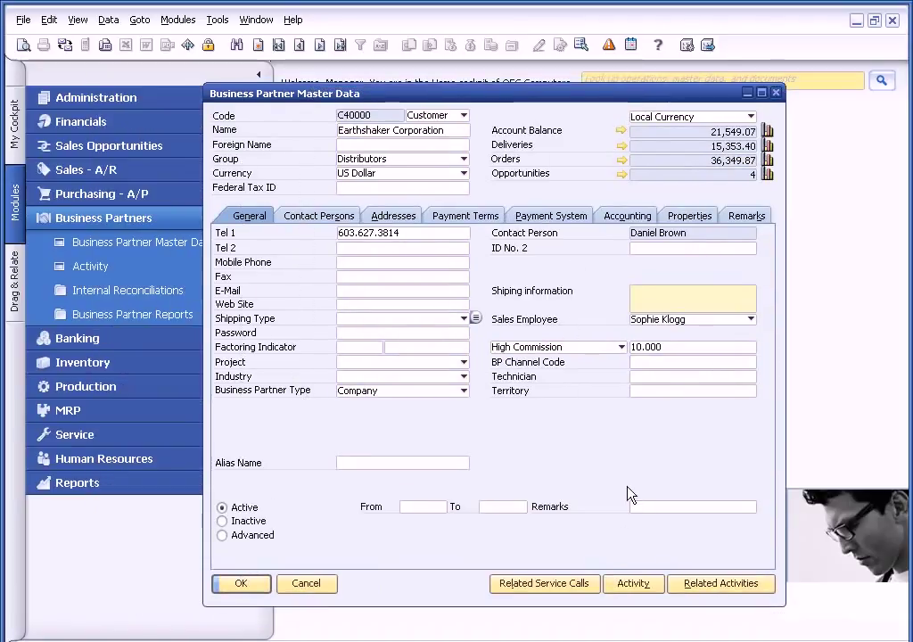
# - Start and discard a new activity for Earthshaker, then list its related activities
pyautogui.click(635, 584)
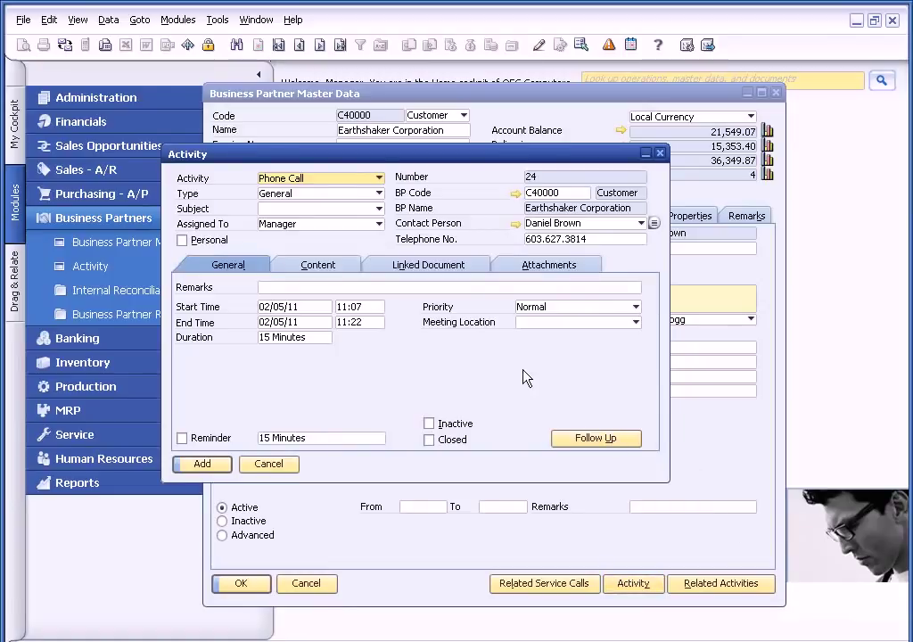
pyautogui.click(269, 464)
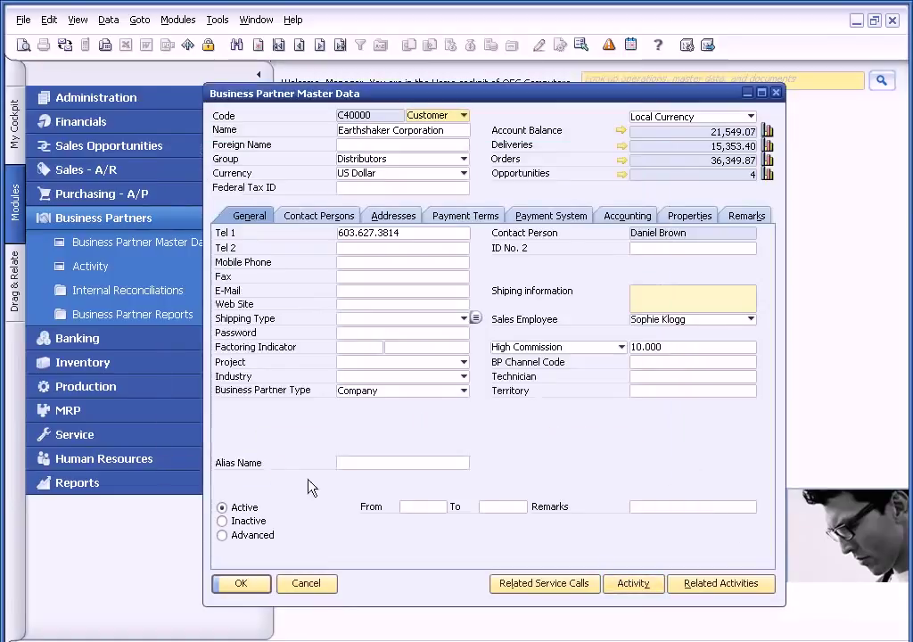
pyautogui.click(722, 584)
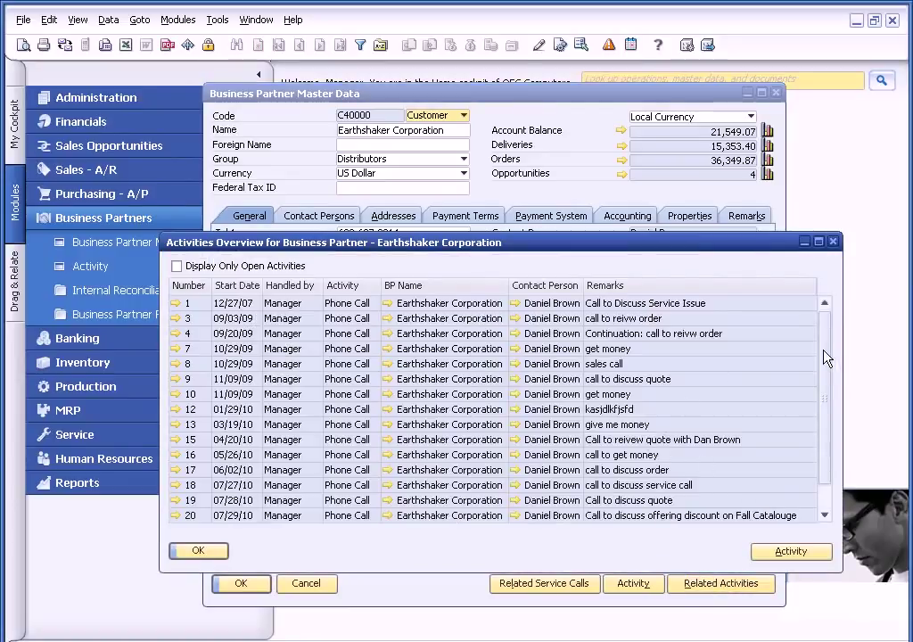
pyautogui.moveTo(824, 357); pyautogui.dragTo(823, 407)
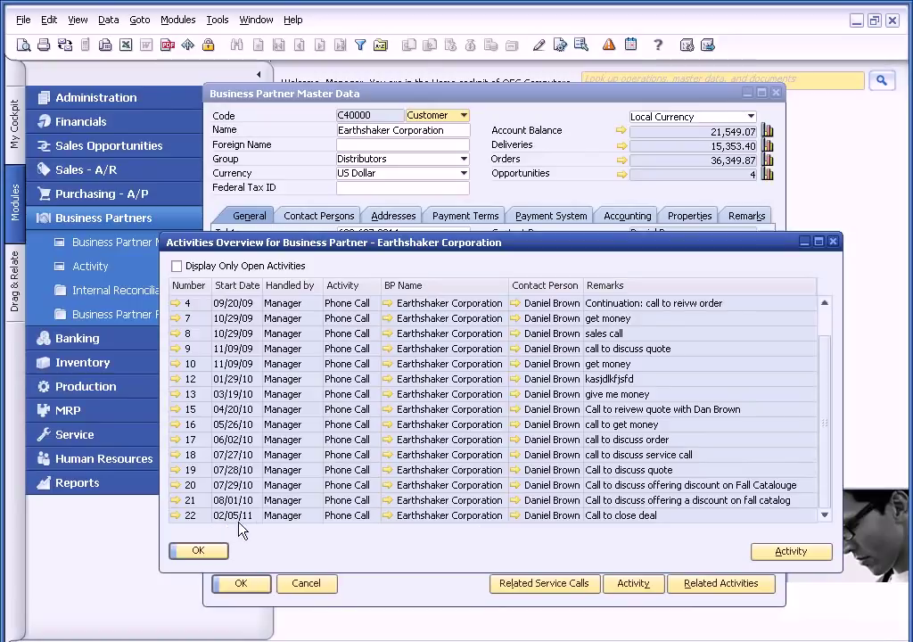
# - Open activity 22, 'Call to close deal', then close it and all partner windows
pyautogui.click(174, 516)
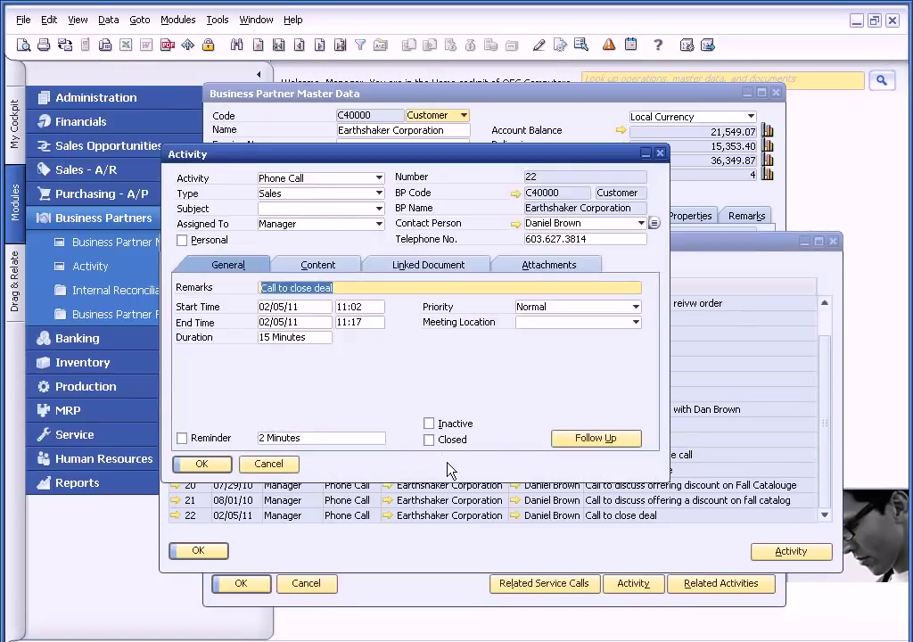
pyautogui.click(267, 465)
pyautogui.click(203, 550)
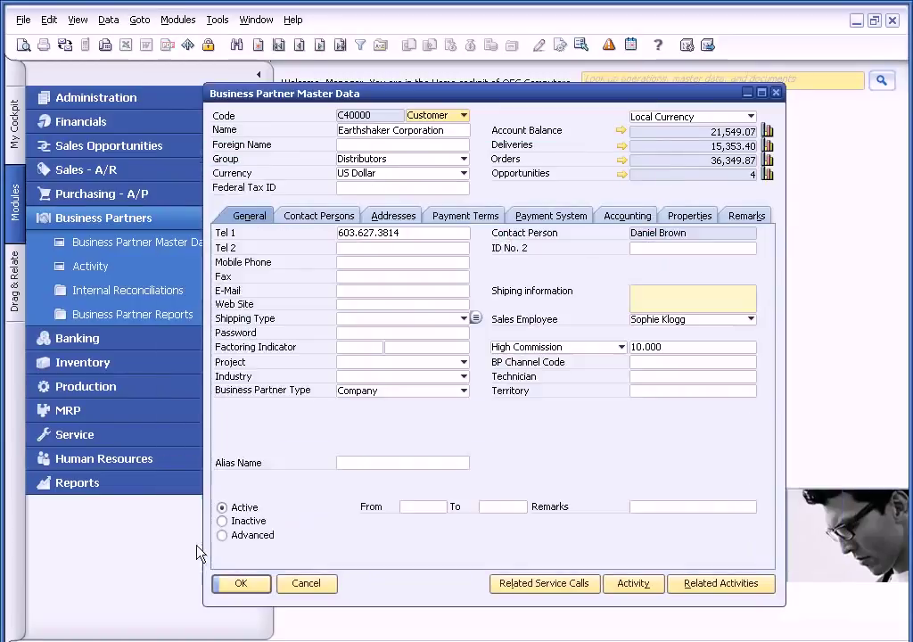
pyautogui.click(314, 584)
pyautogui.click(246, 218)
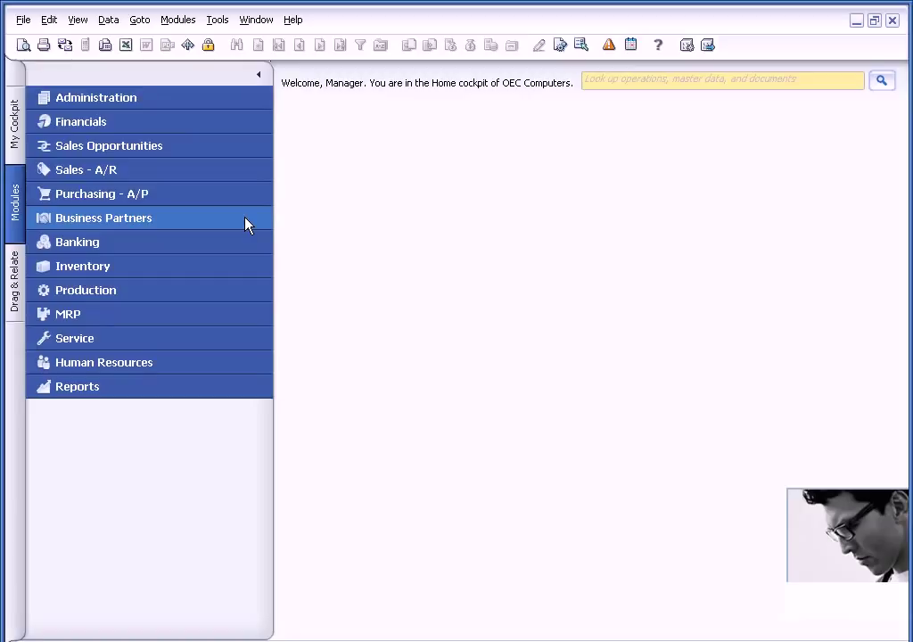
# - Open the Activities Overview report criteria, keeping all customer groups included
pyautogui.click(246, 222)
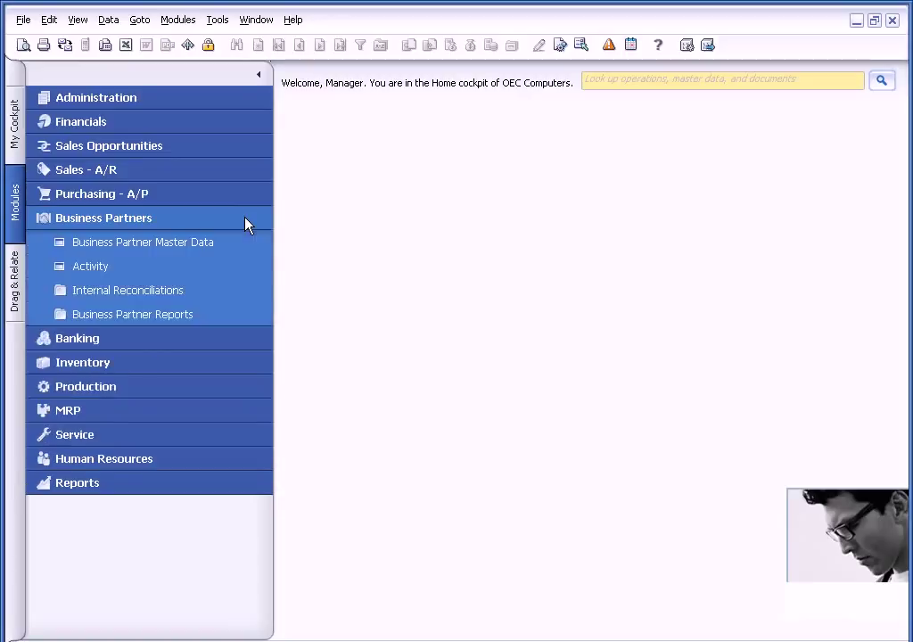
pyautogui.click(127, 315)
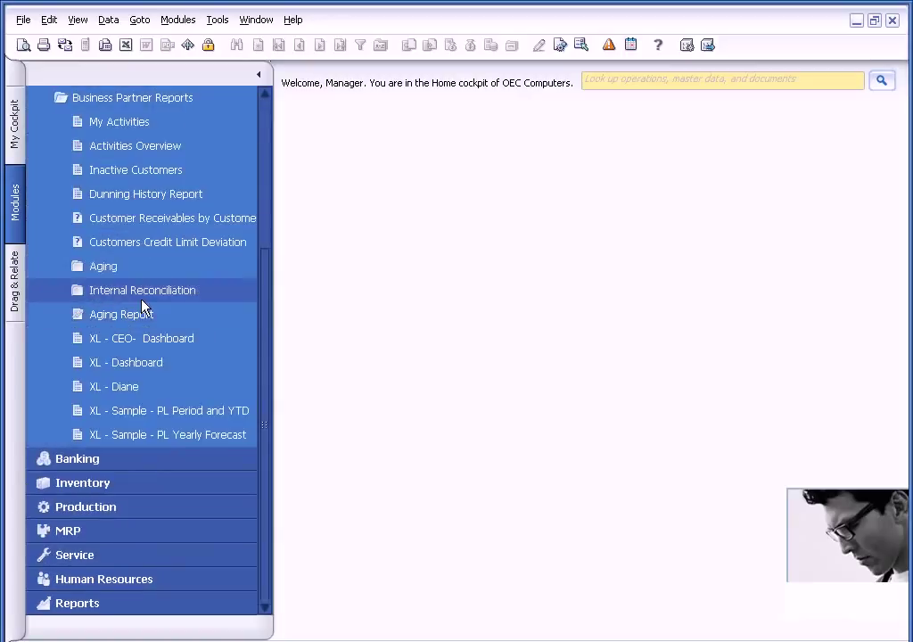
pyautogui.click(129, 146)
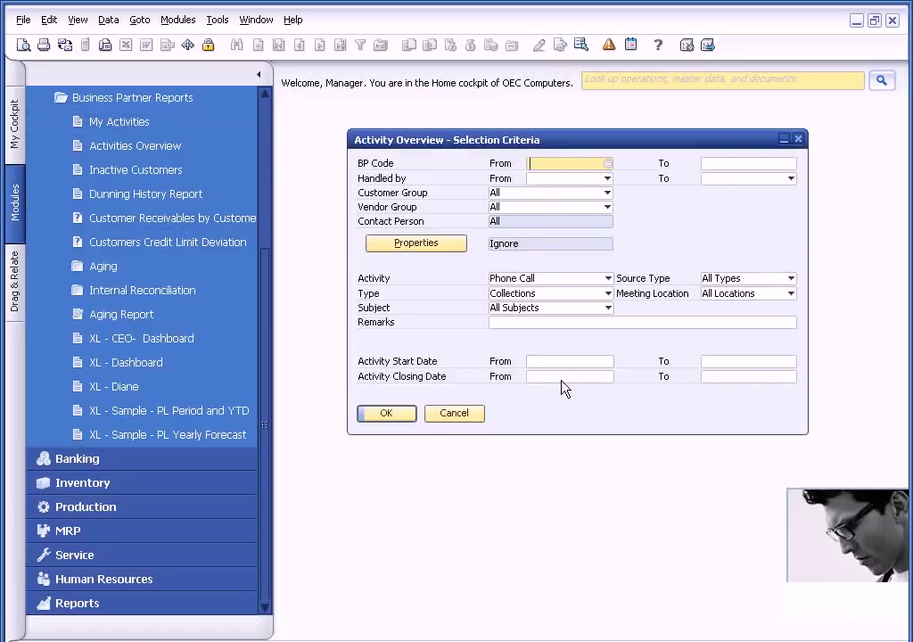
pyautogui.click(607, 195)
pyautogui.click(607, 196)
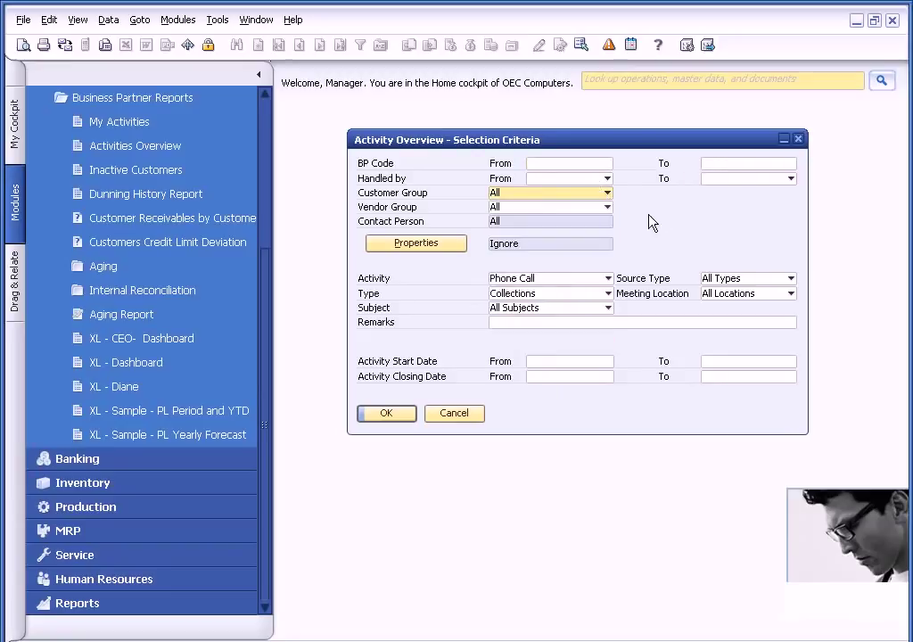
# - Run the report for Phone Call activities of type Collections, then close the seven-row results
pyautogui.click(608, 279)
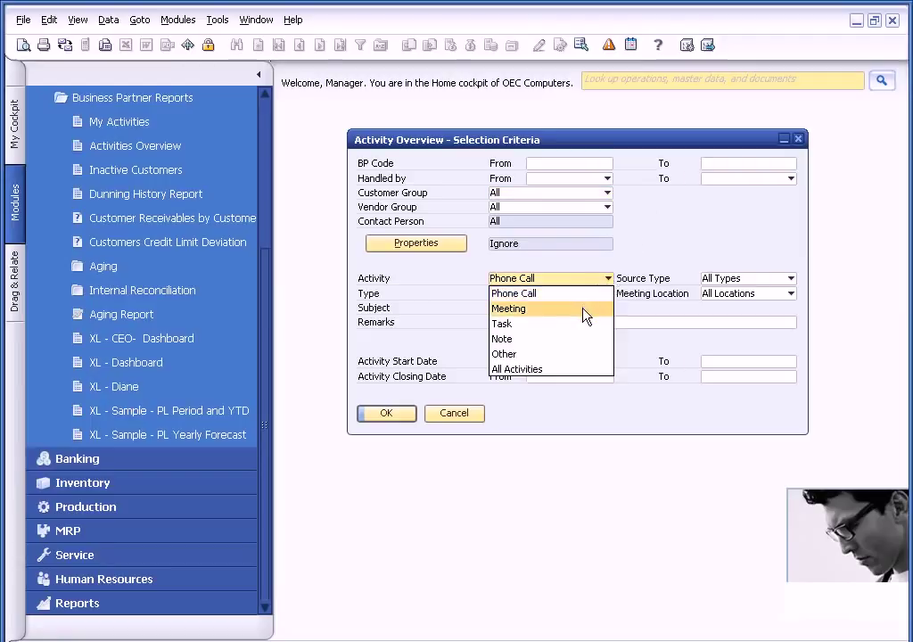
pyautogui.click(595, 294)
pyautogui.click(608, 294)
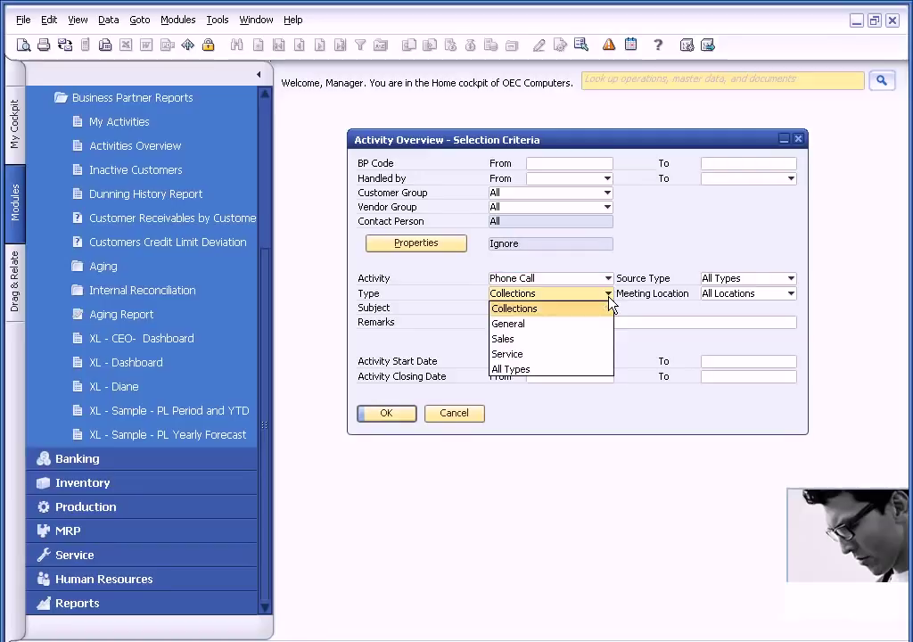
pyautogui.click(653, 352)
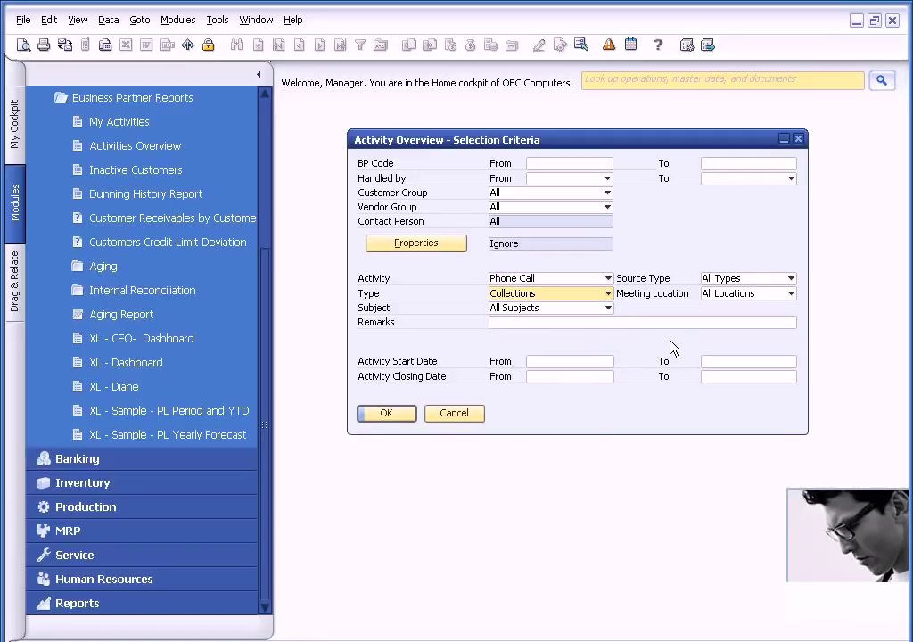
pyautogui.click(387, 415)
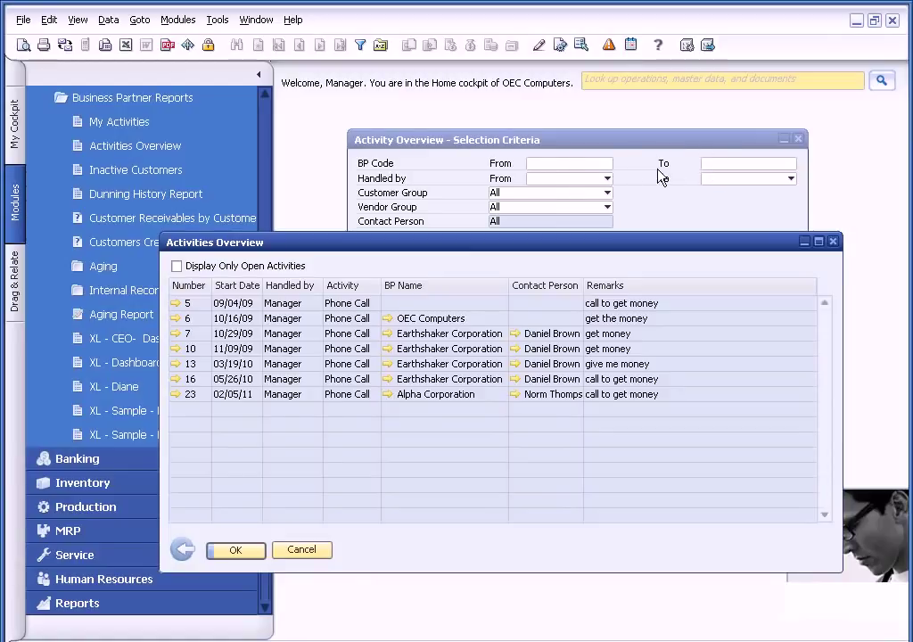
pyautogui.click(305, 550)
# - Close the report criteria window and collapse the Business Partners module tree
pyautogui.click(463, 416)
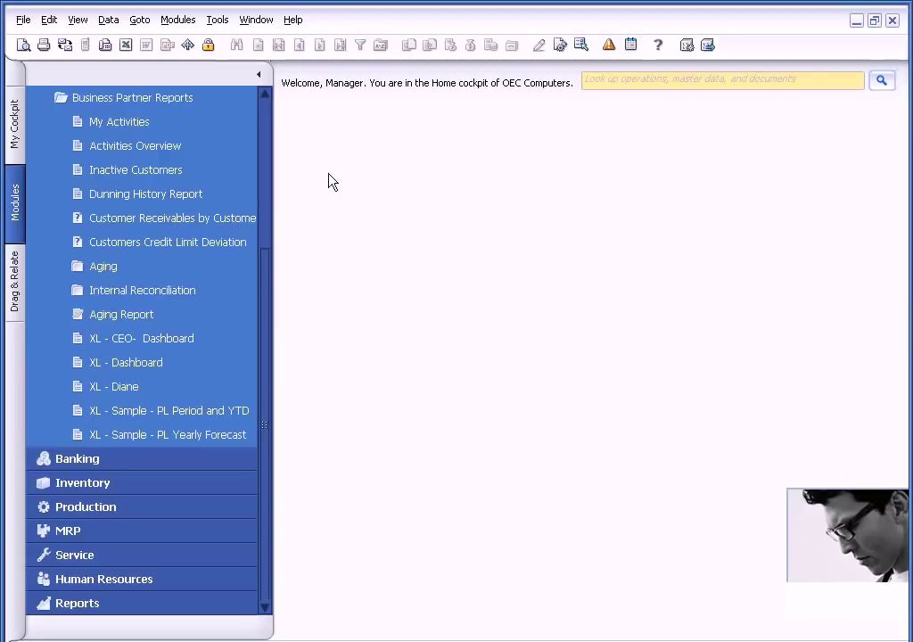
pyautogui.moveTo(269, 323); pyautogui.dragTo(244, 176)
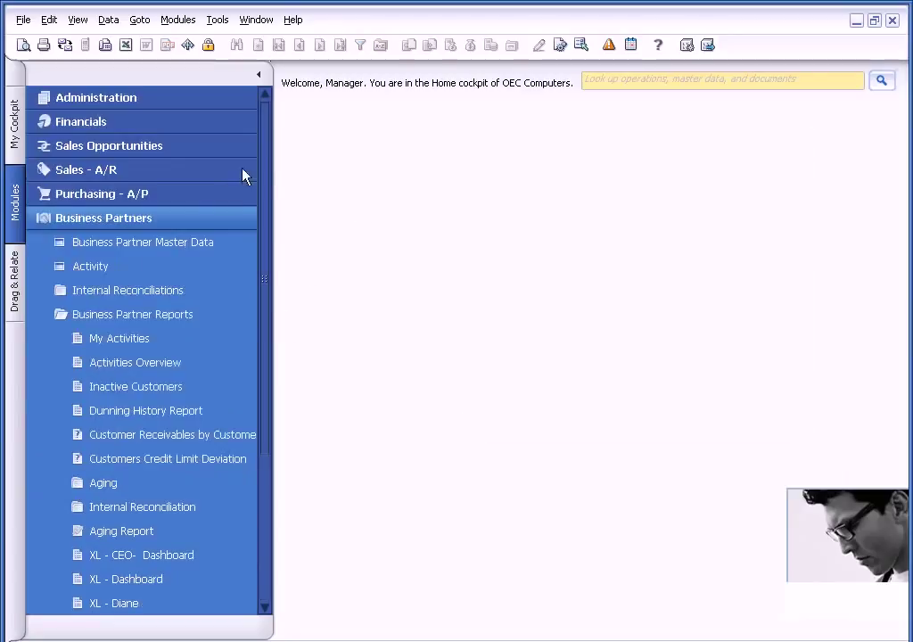
pyautogui.click(212, 221)
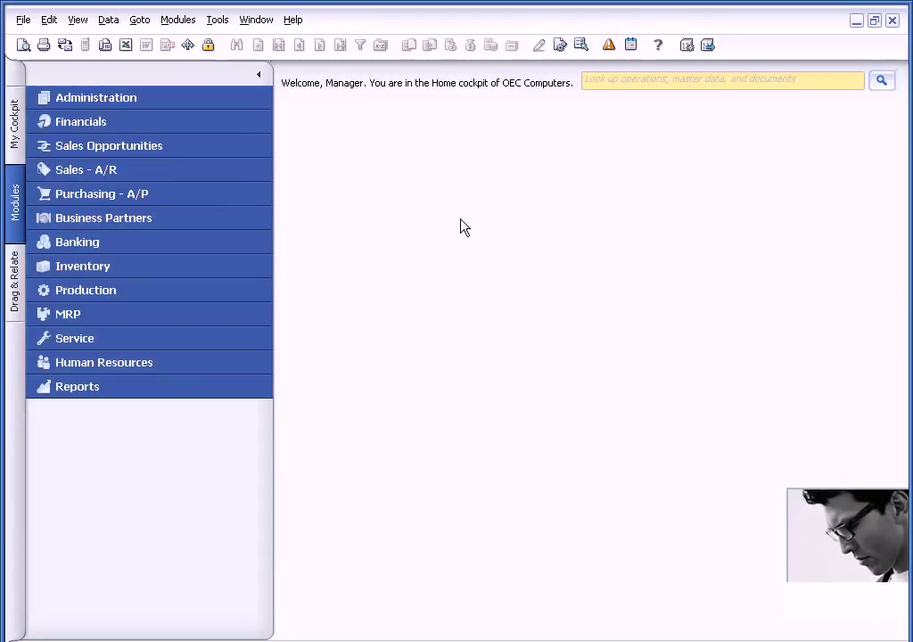